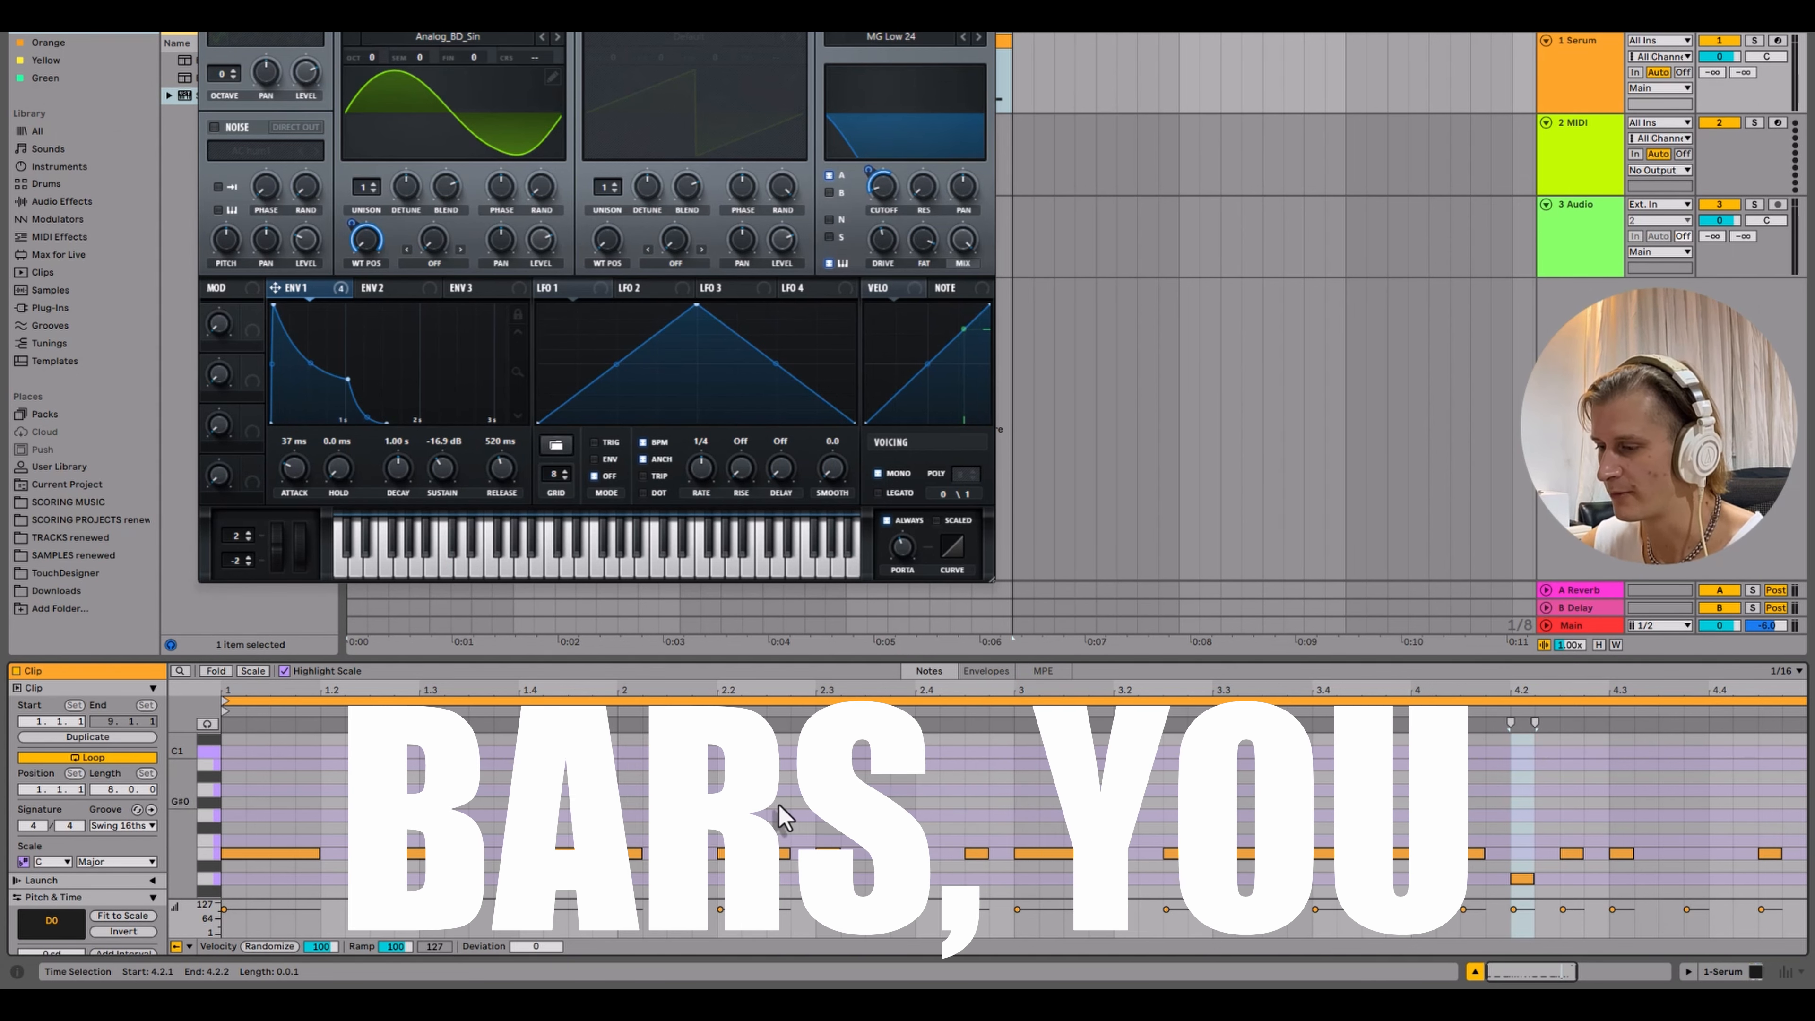
{"action": "key", "text": "space"}
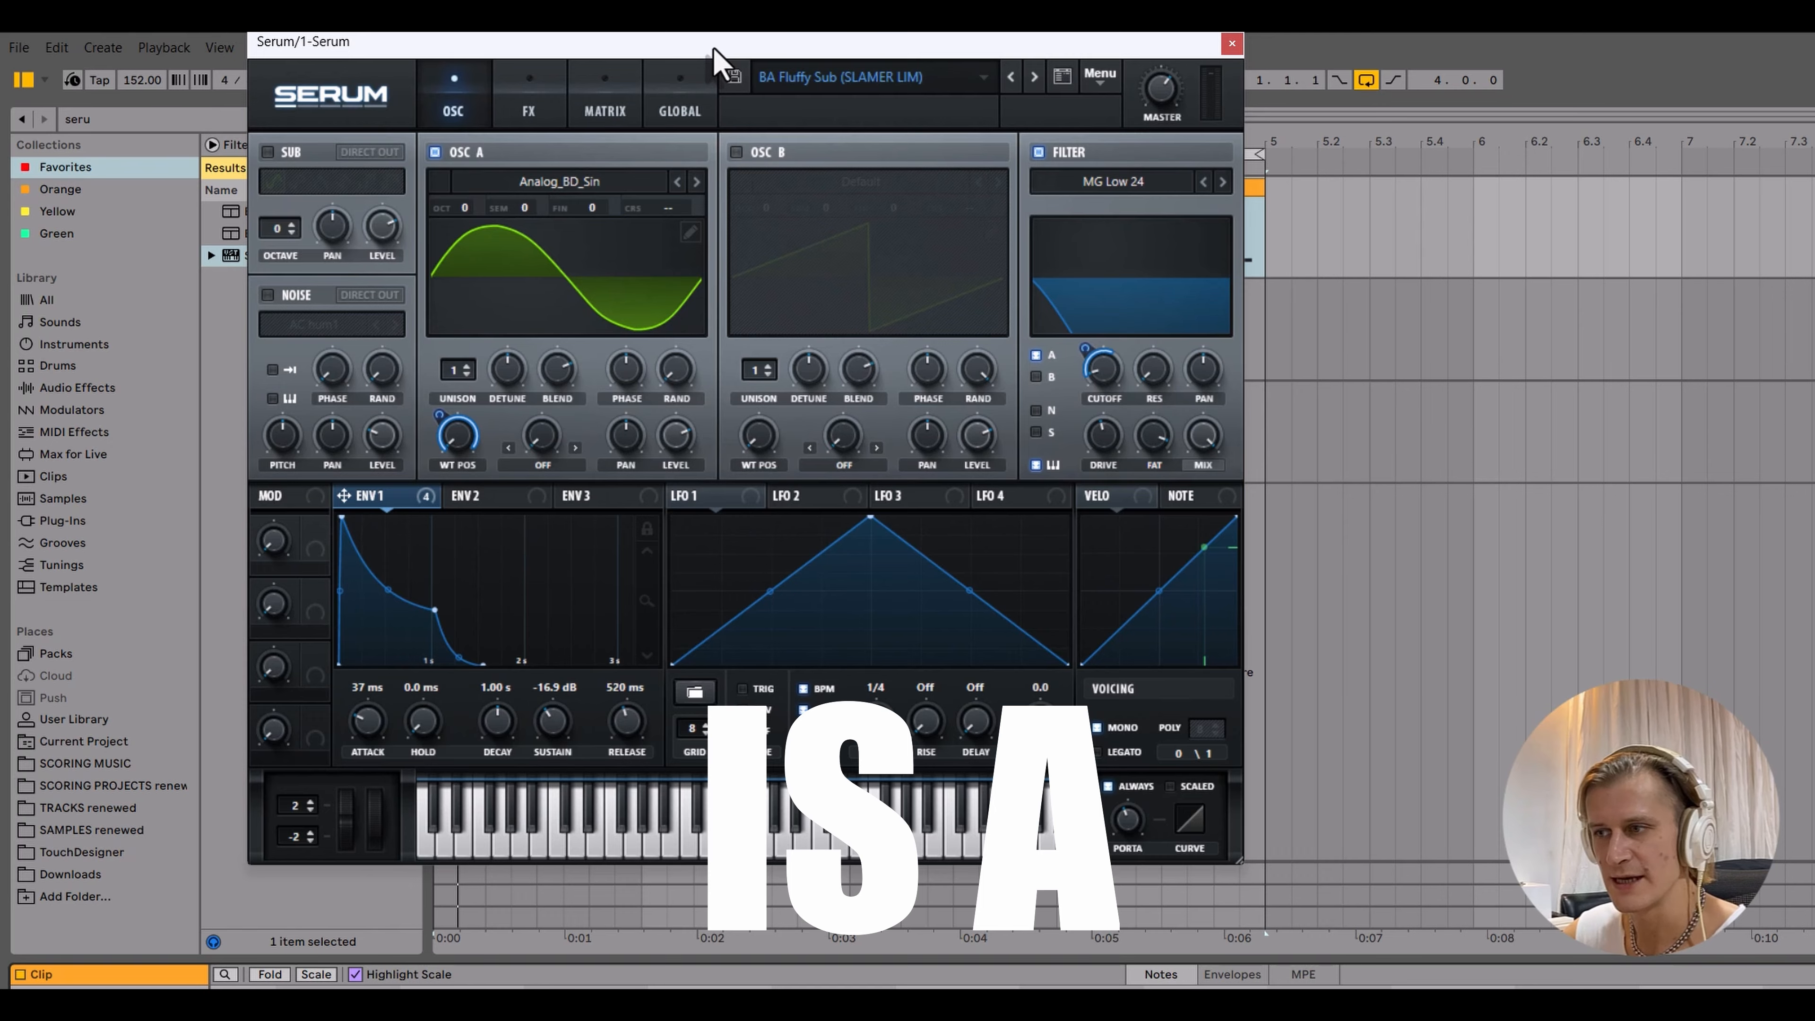
{"action": "left_click_drag", "start_coordinate": [715, 48], "coordinate": [792, 197]}
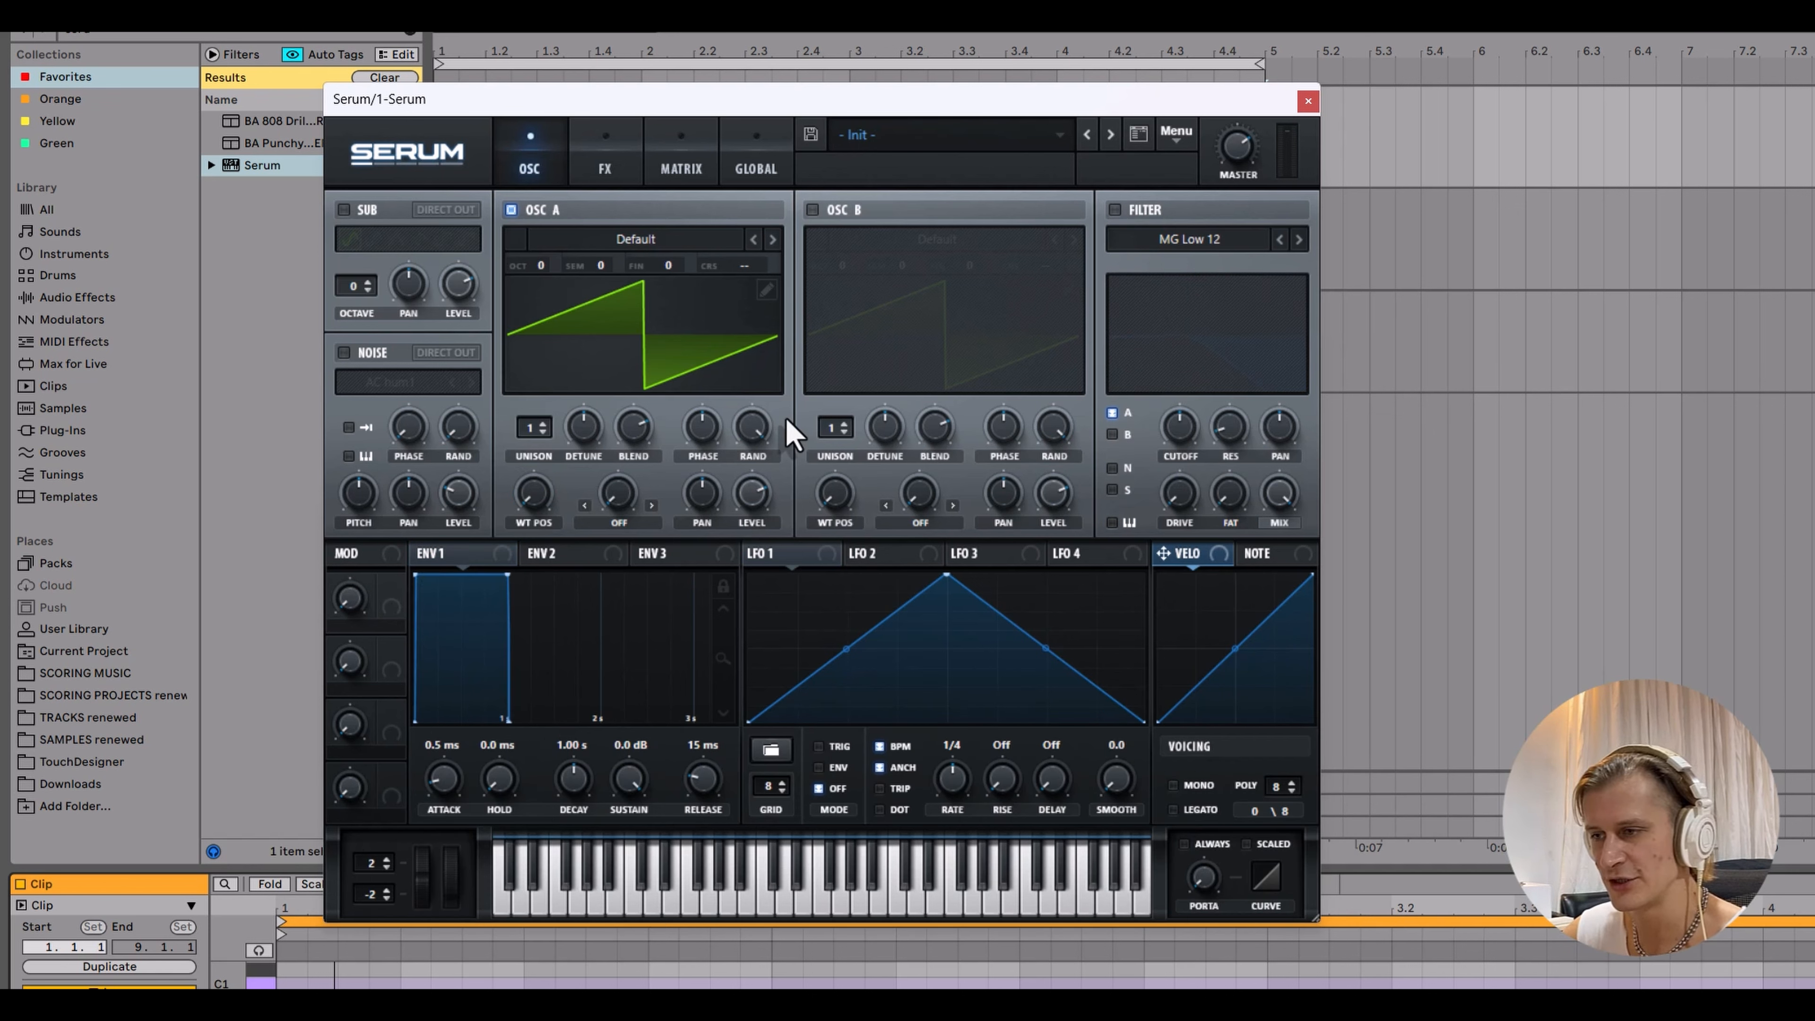
Step: Load the Analog_BD_Sin wavetable in oscillator A and set envelope 1 to -34.7 dB sustain, 108 ms release and 8.6 ms attack
{"action": "left_click", "coordinate": [635, 238]}
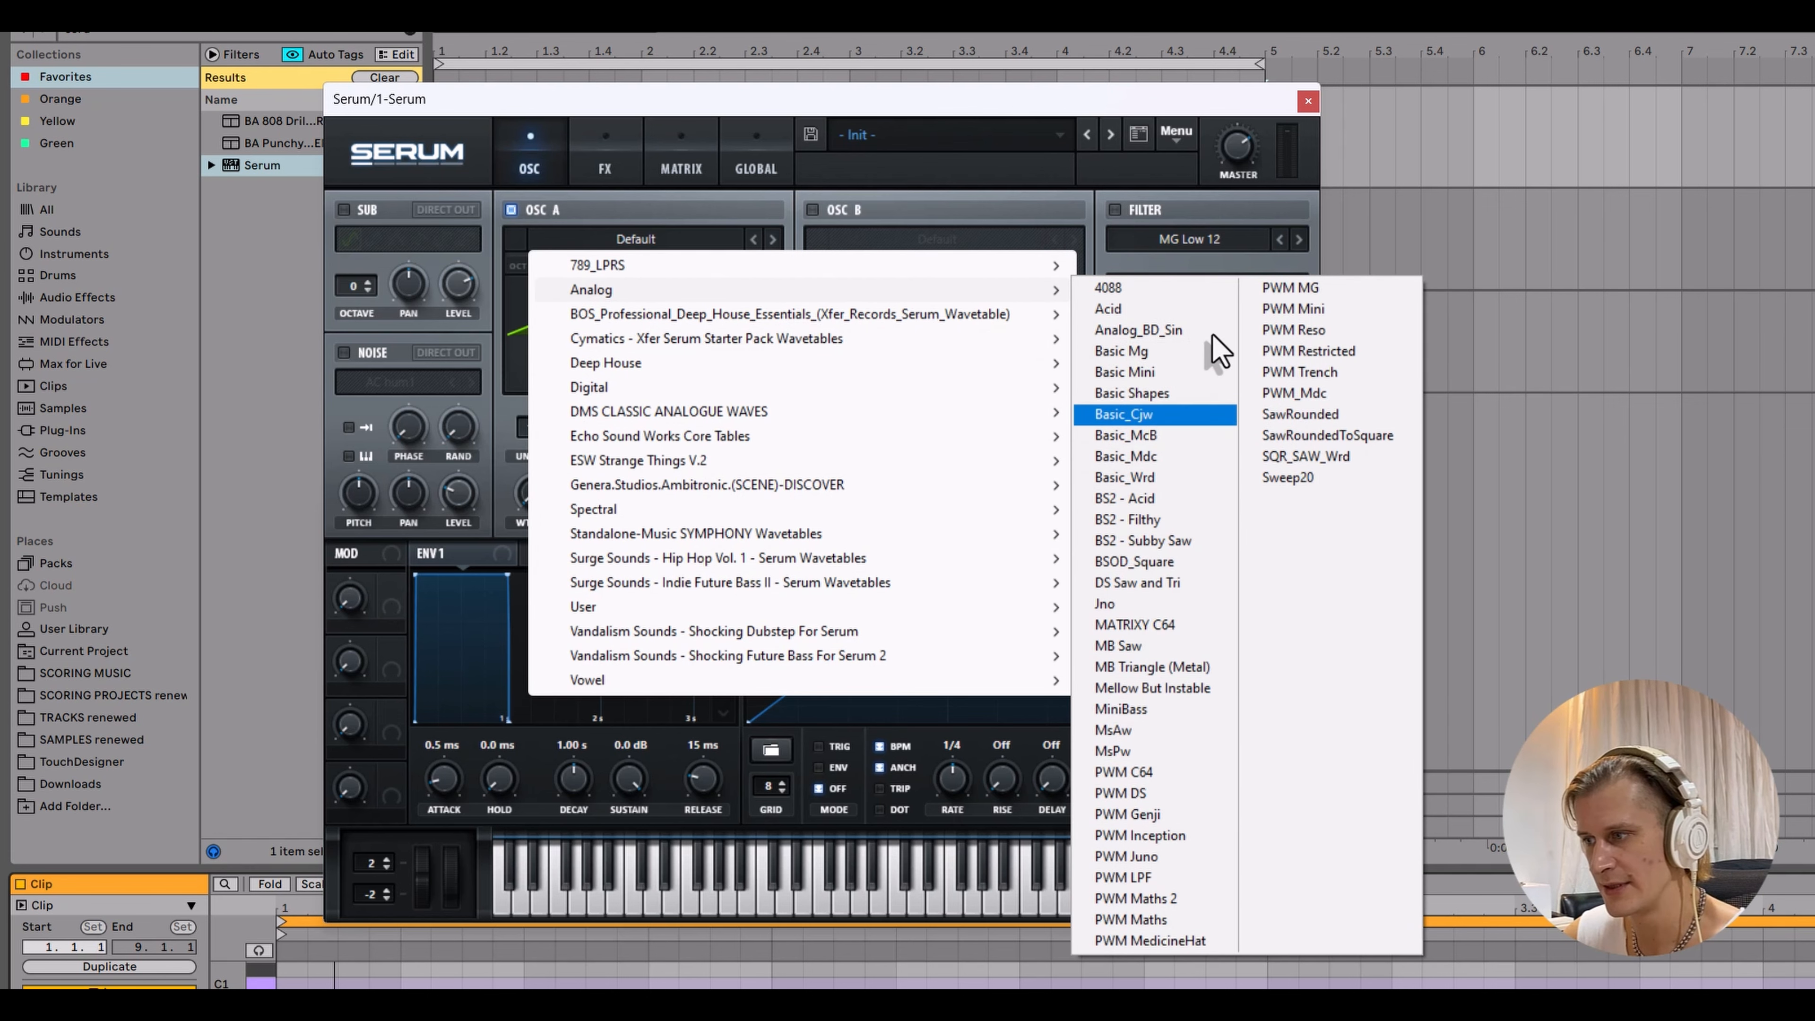
{"action": "left_click", "coordinate": [1158, 329]}
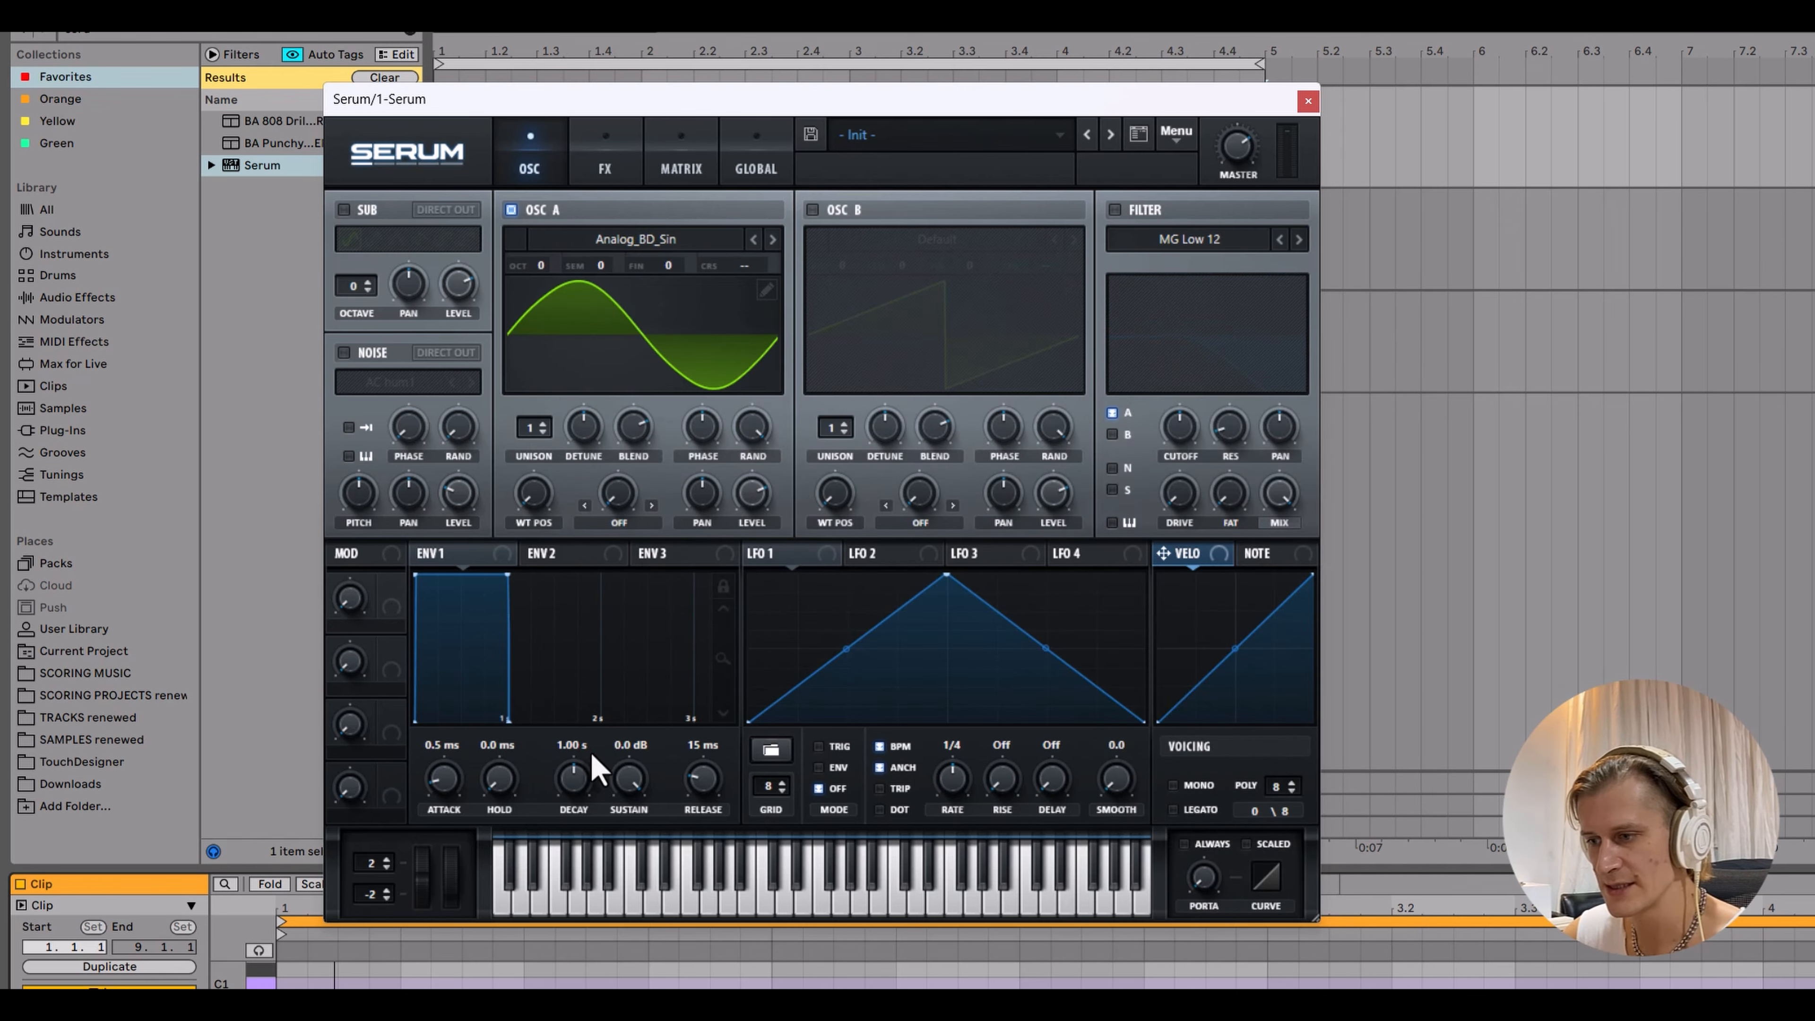
{"action": "left_click_drag", "start_coordinate": [624, 790], "coordinate": [555, 949]}
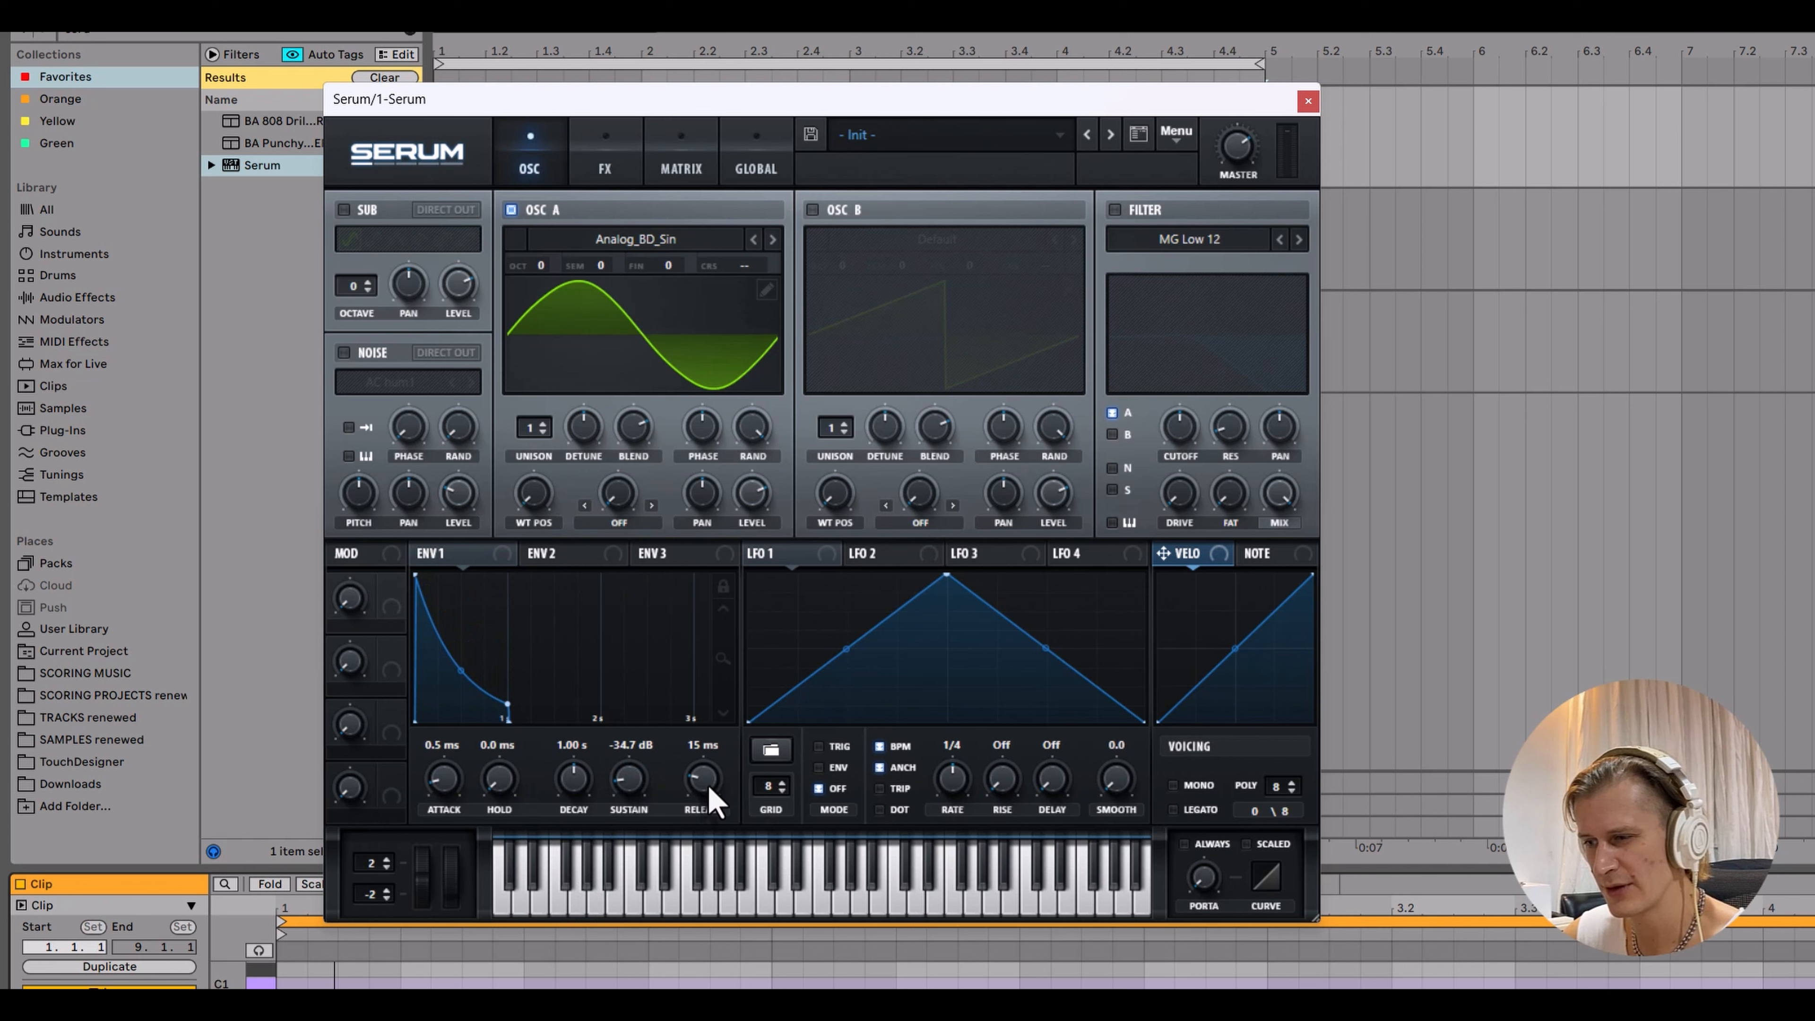
{"action": "left_click_drag", "start_coordinate": [709, 790], "coordinate": [723, 781]}
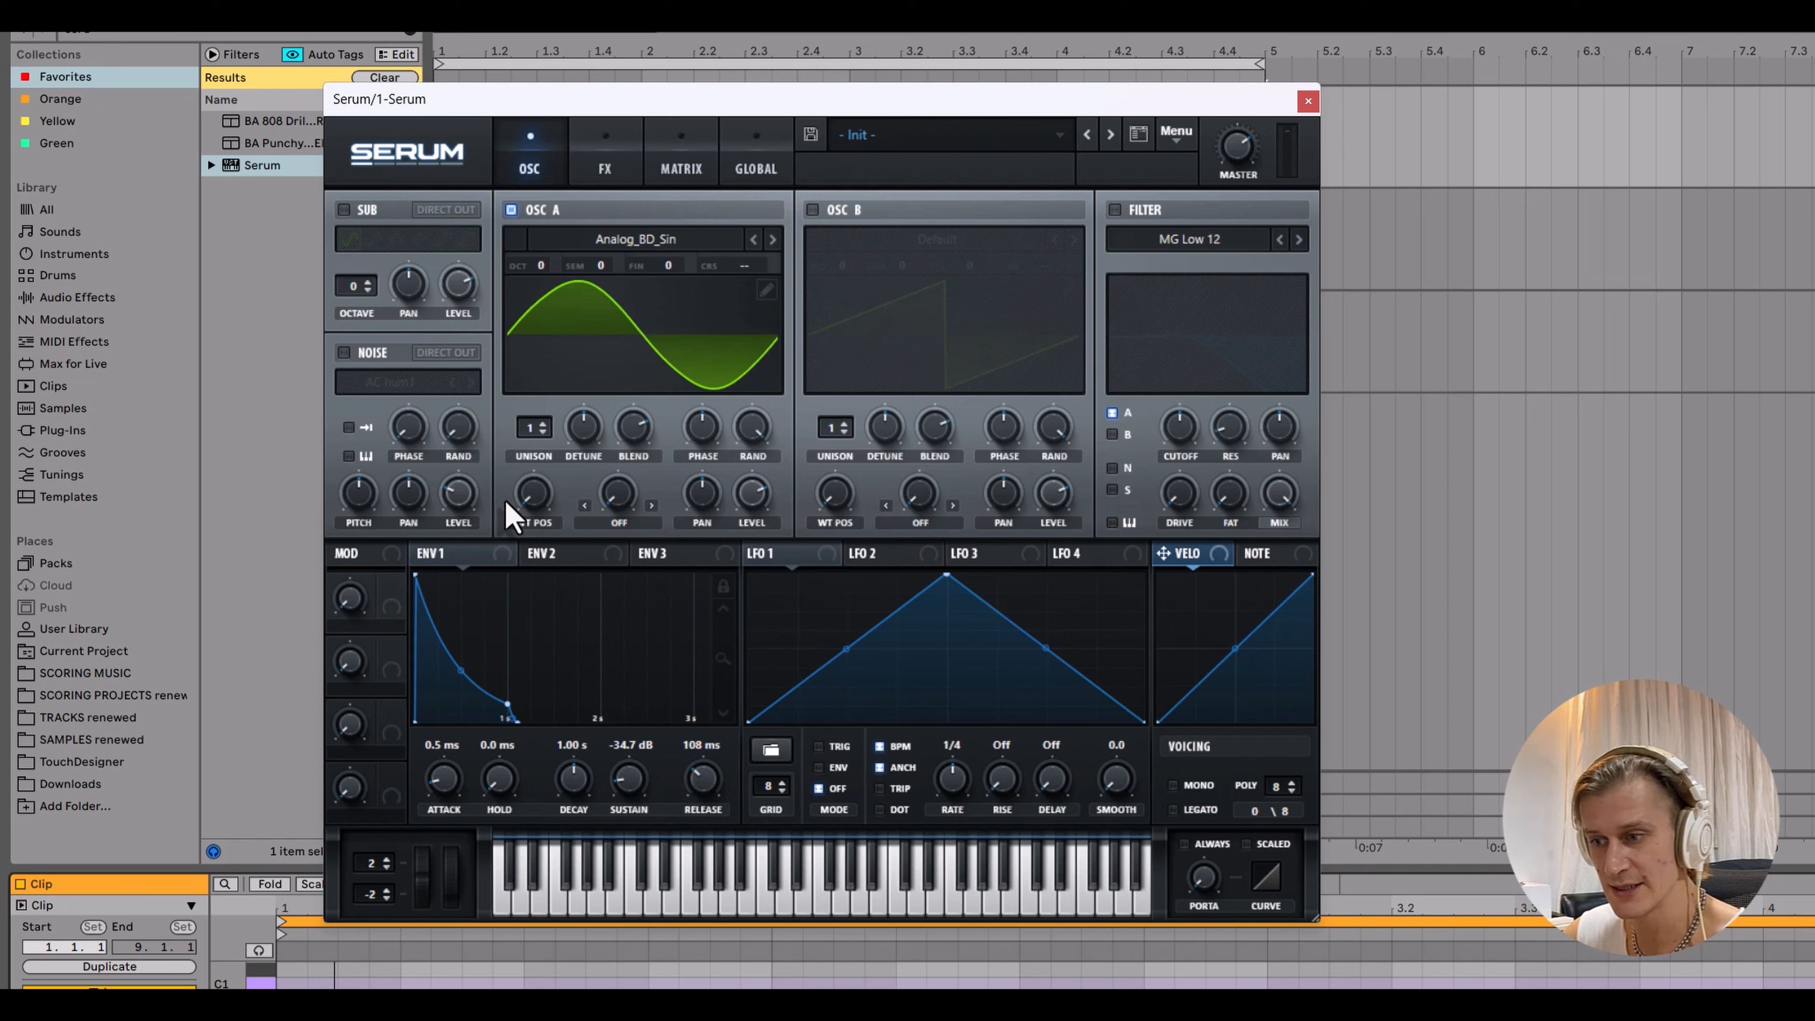
{"action": "left_click_drag", "start_coordinate": [439, 781], "coordinate": [440, 761]}
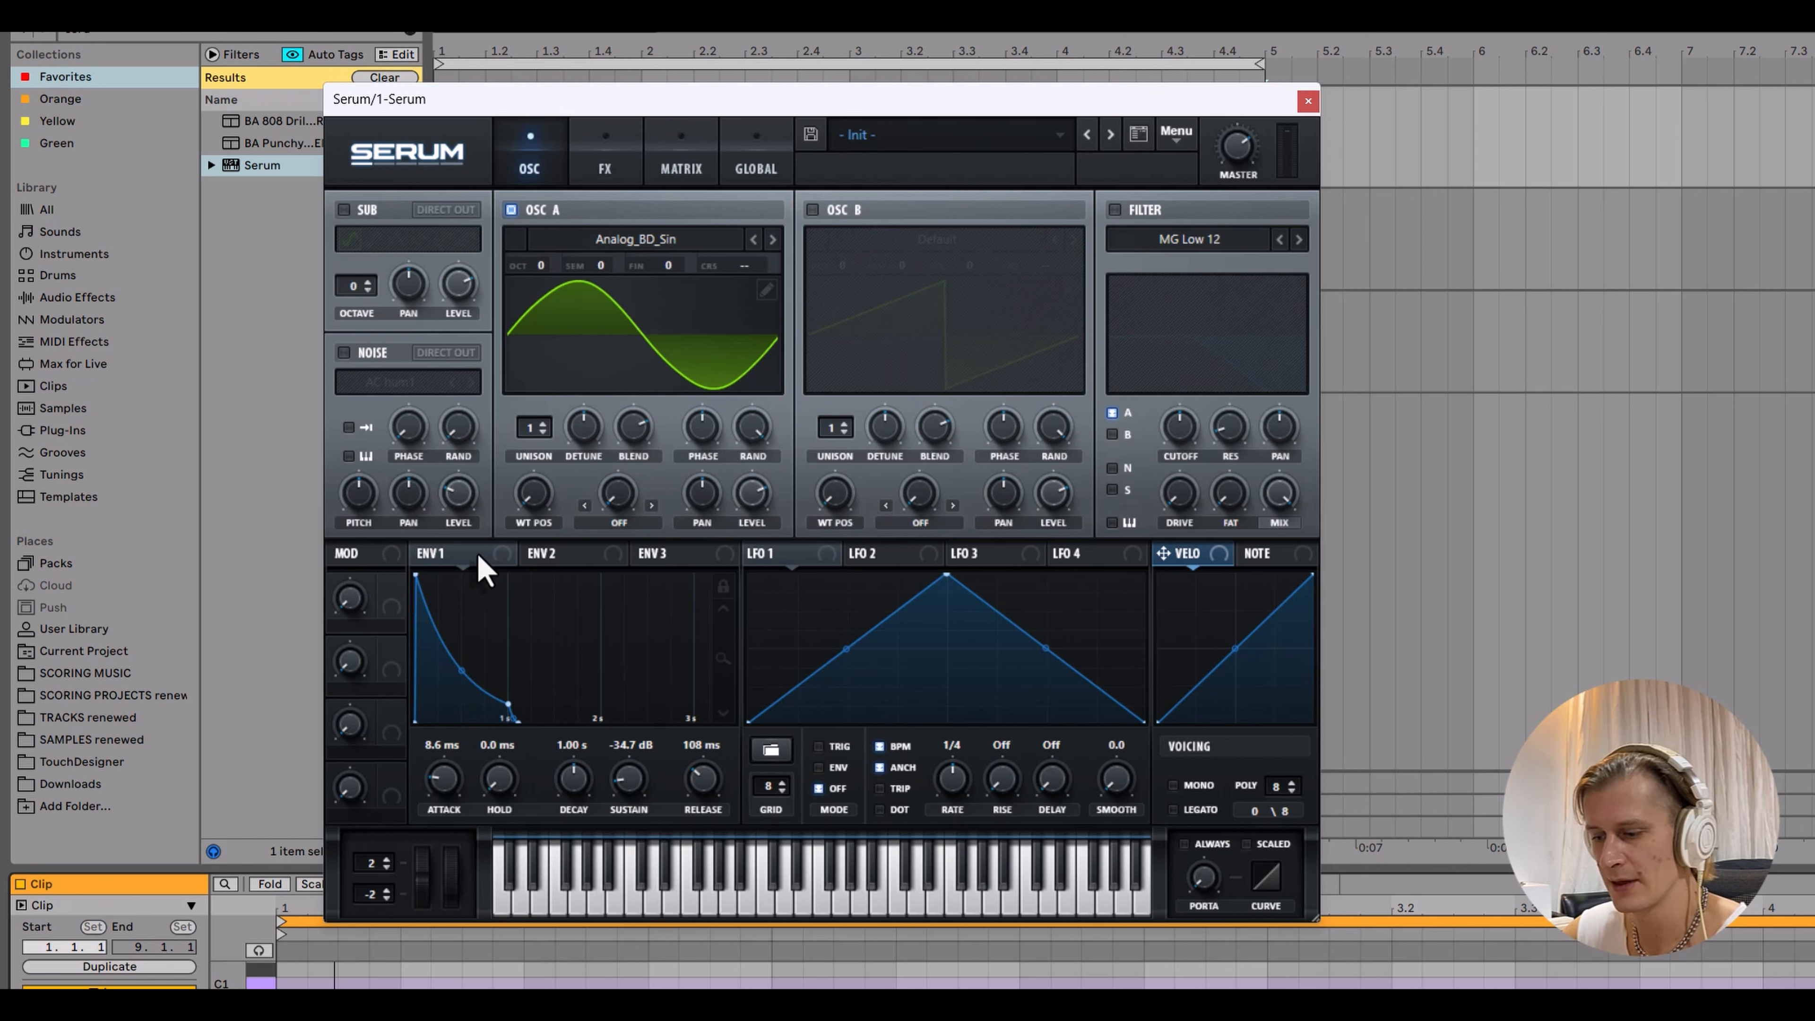
Step: Assign envelope 1 to oscillator A's wavetable position and turn down the oscillator's random phase
{"action": "left_click_drag", "start_coordinate": [510, 568], "coordinate": [546, 480]}
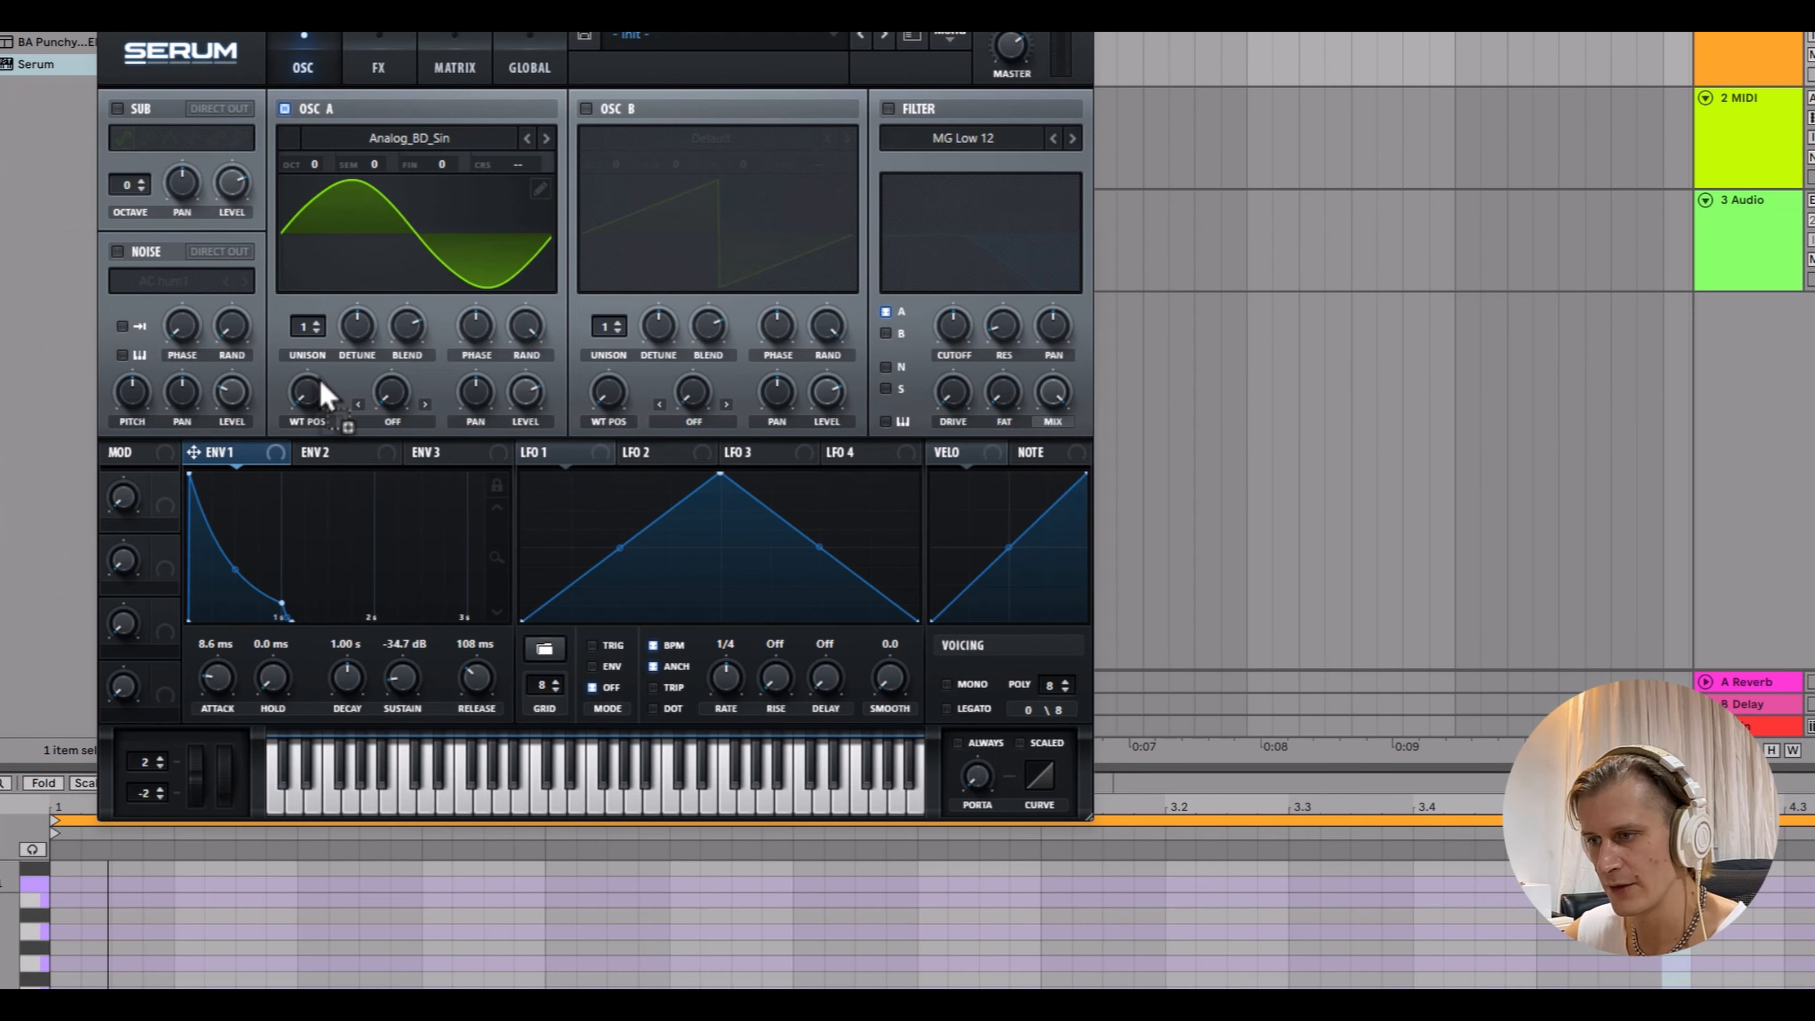
{"action": "left_click_drag", "start_coordinate": [320, 382], "coordinate": [308, 393]}
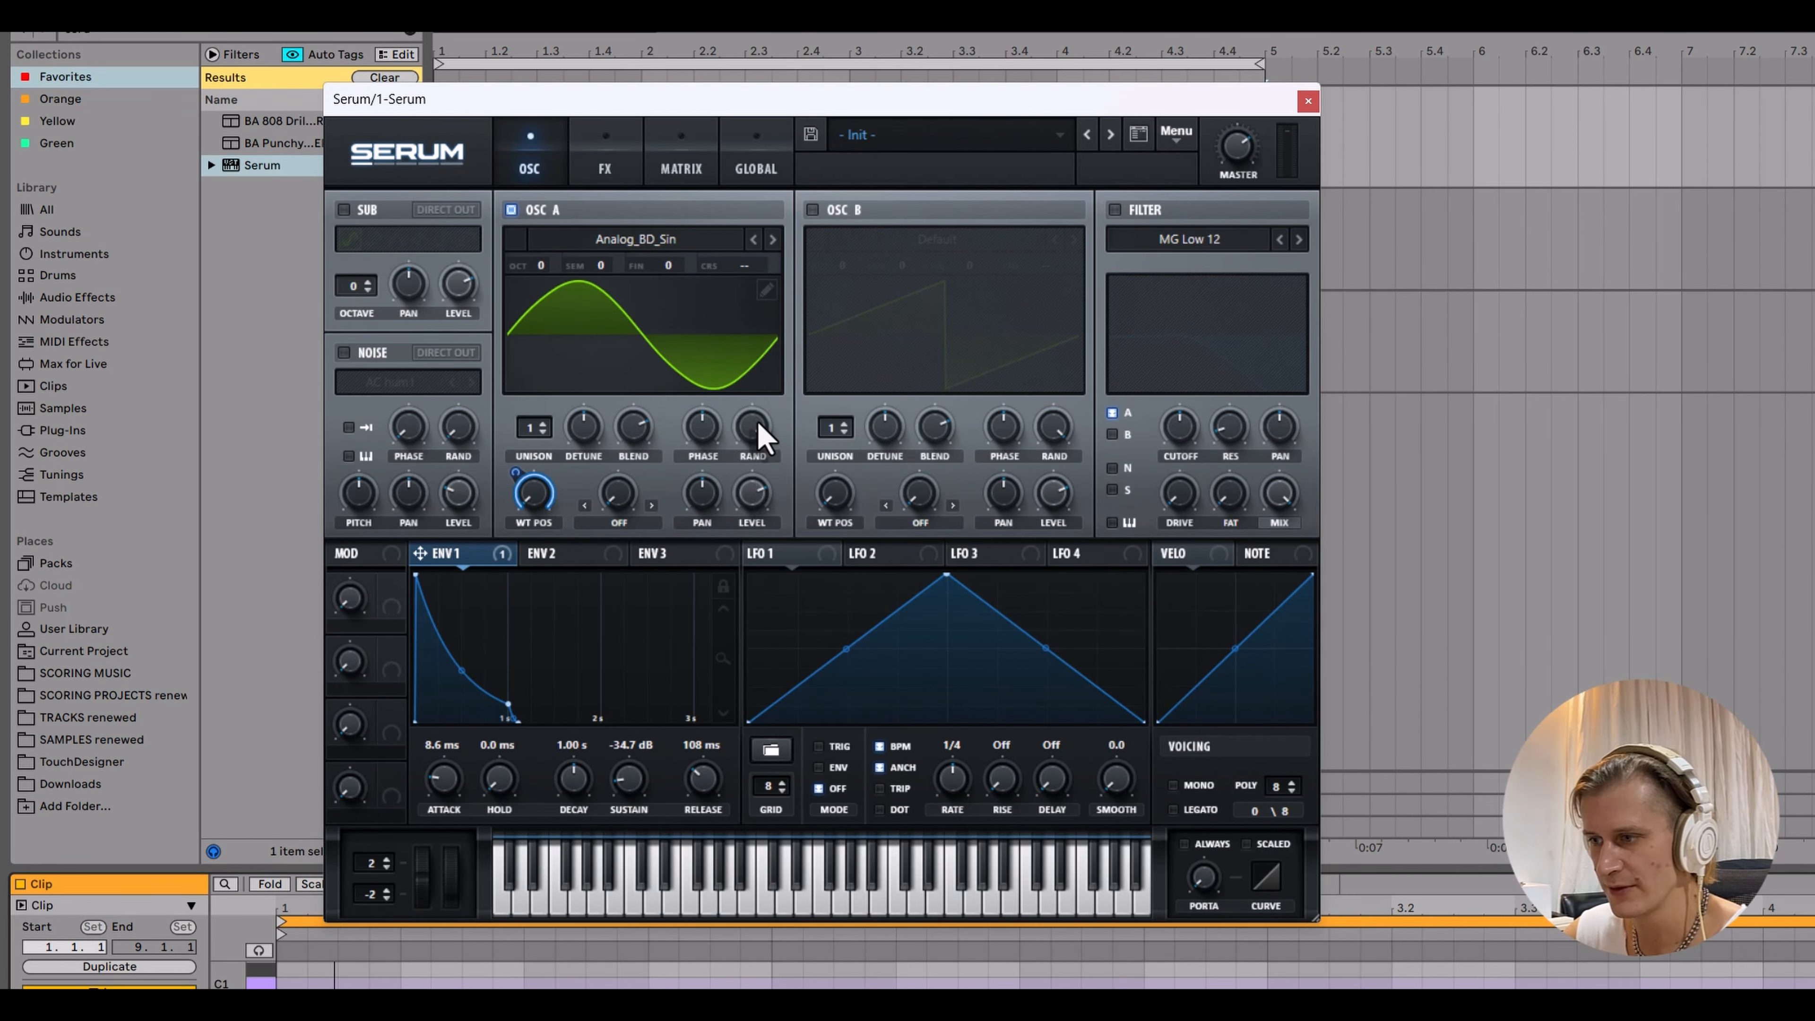
{"action": "left_click_drag", "start_coordinate": [532, 324], "coordinate": [532, 330]}
{"action": "mouse_move", "coordinate": [759, 431]}
{"action": "left_mouse_down"}
{"action": "mouse_move", "coordinate": [753, 477]}
{"action": "mouse_move", "coordinate": [665, 622]}
{"action": "mouse_move", "coordinate": [558, 959]}
{"action": "left_mouse_up"}
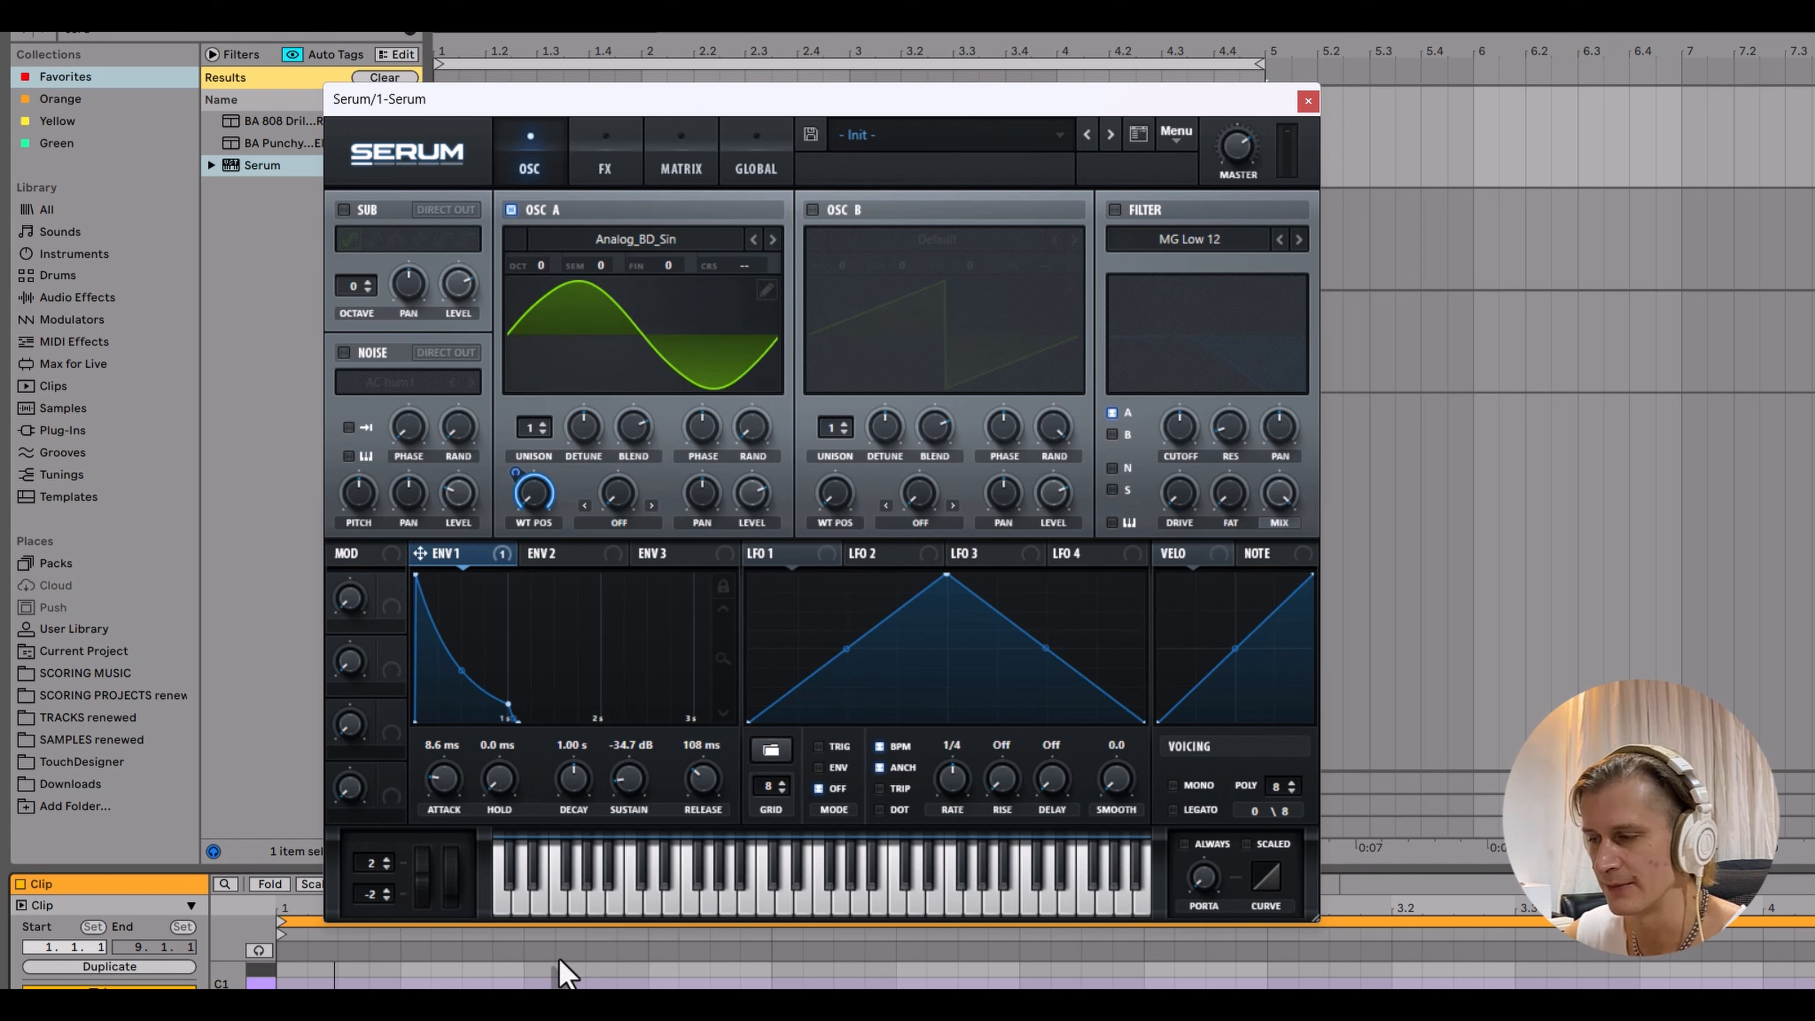
Step: Enable the filter as MG Low 24 with a lowered cutoff, and modulate the cutoff with envelope 1
{"action": "left_click", "coordinate": [1116, 212]}
{"action": "left_click", "coordinate": [1203, 241]}
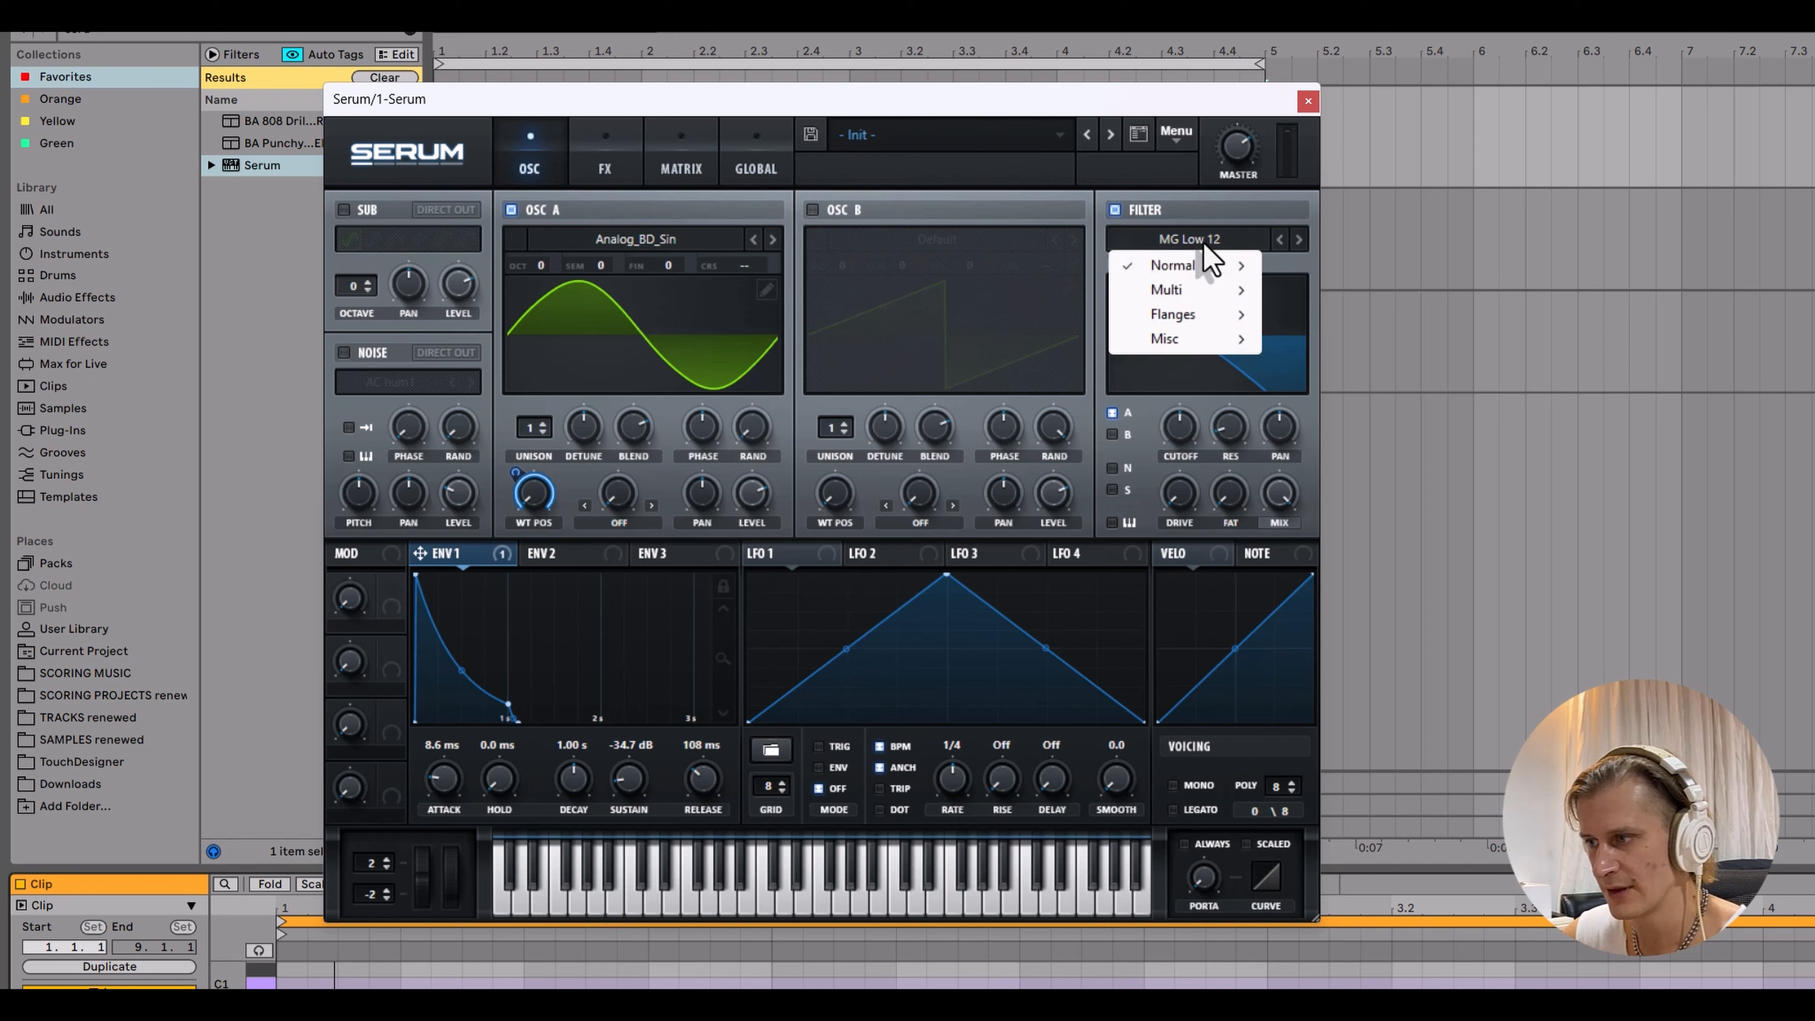
{"action": "mouse_move", "coordinate": [1203, 244]}
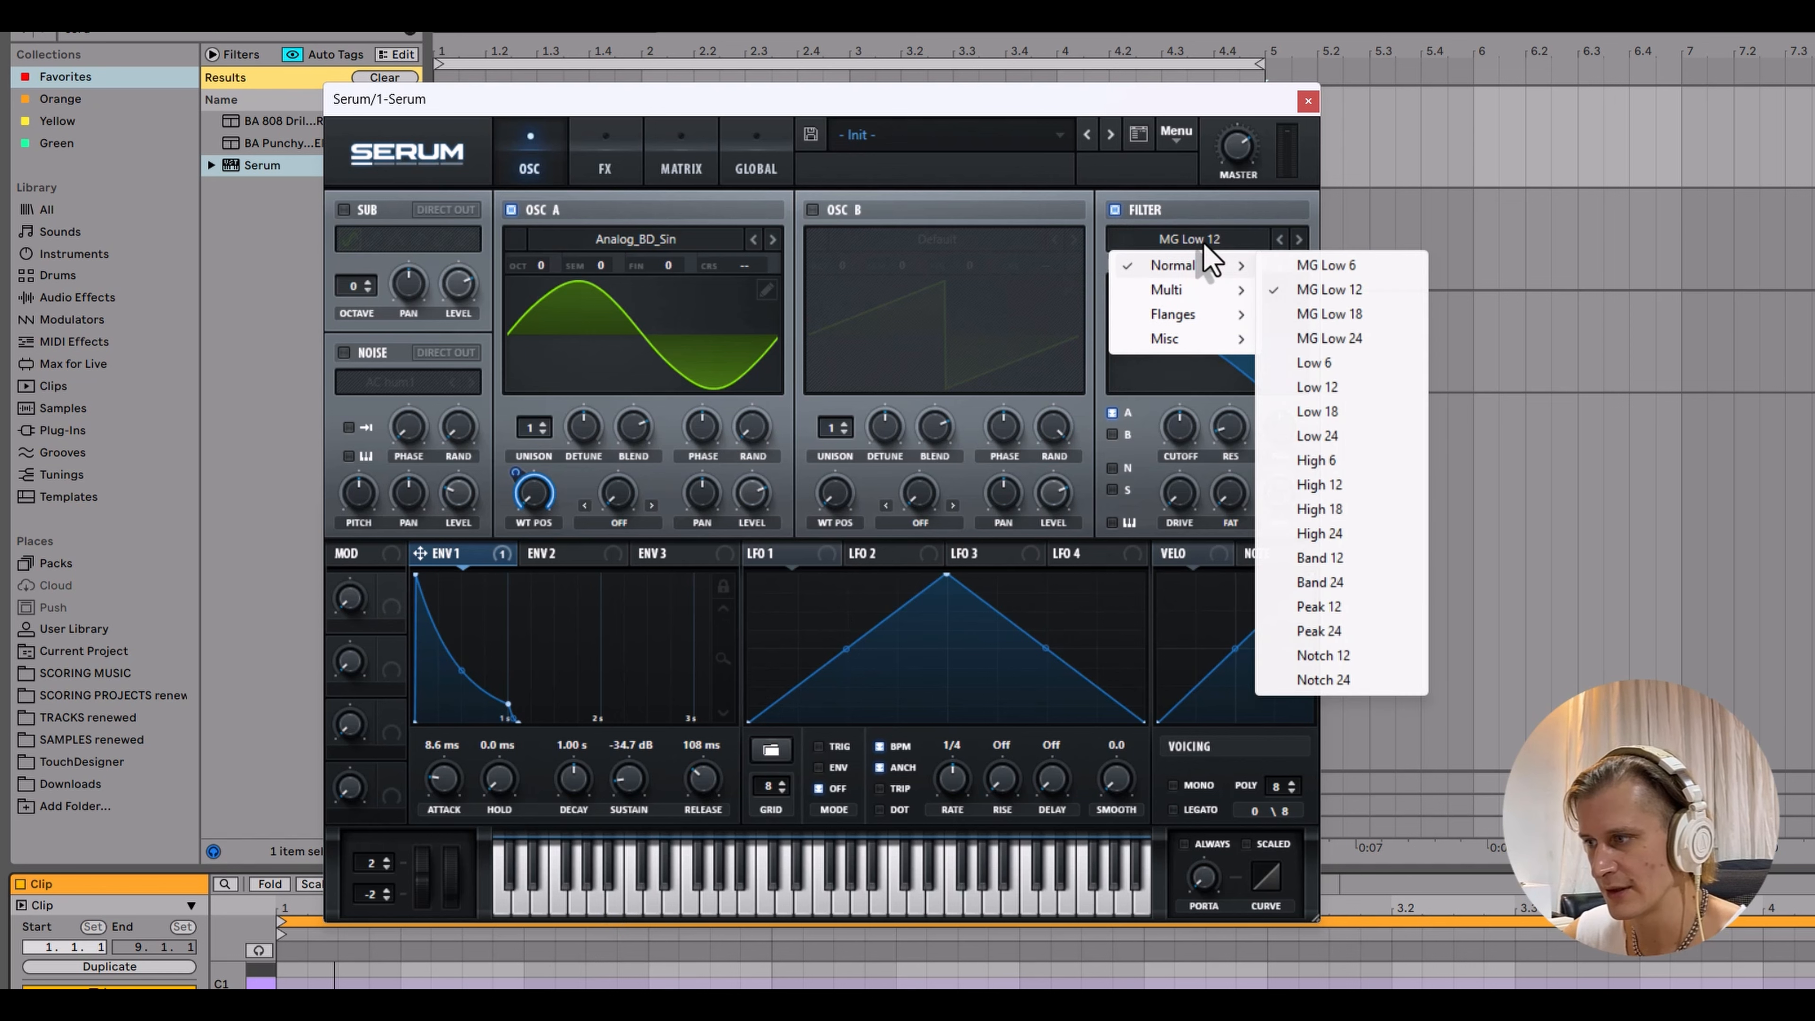
{"action": "left_click", "coordinate": [1366, 342]}
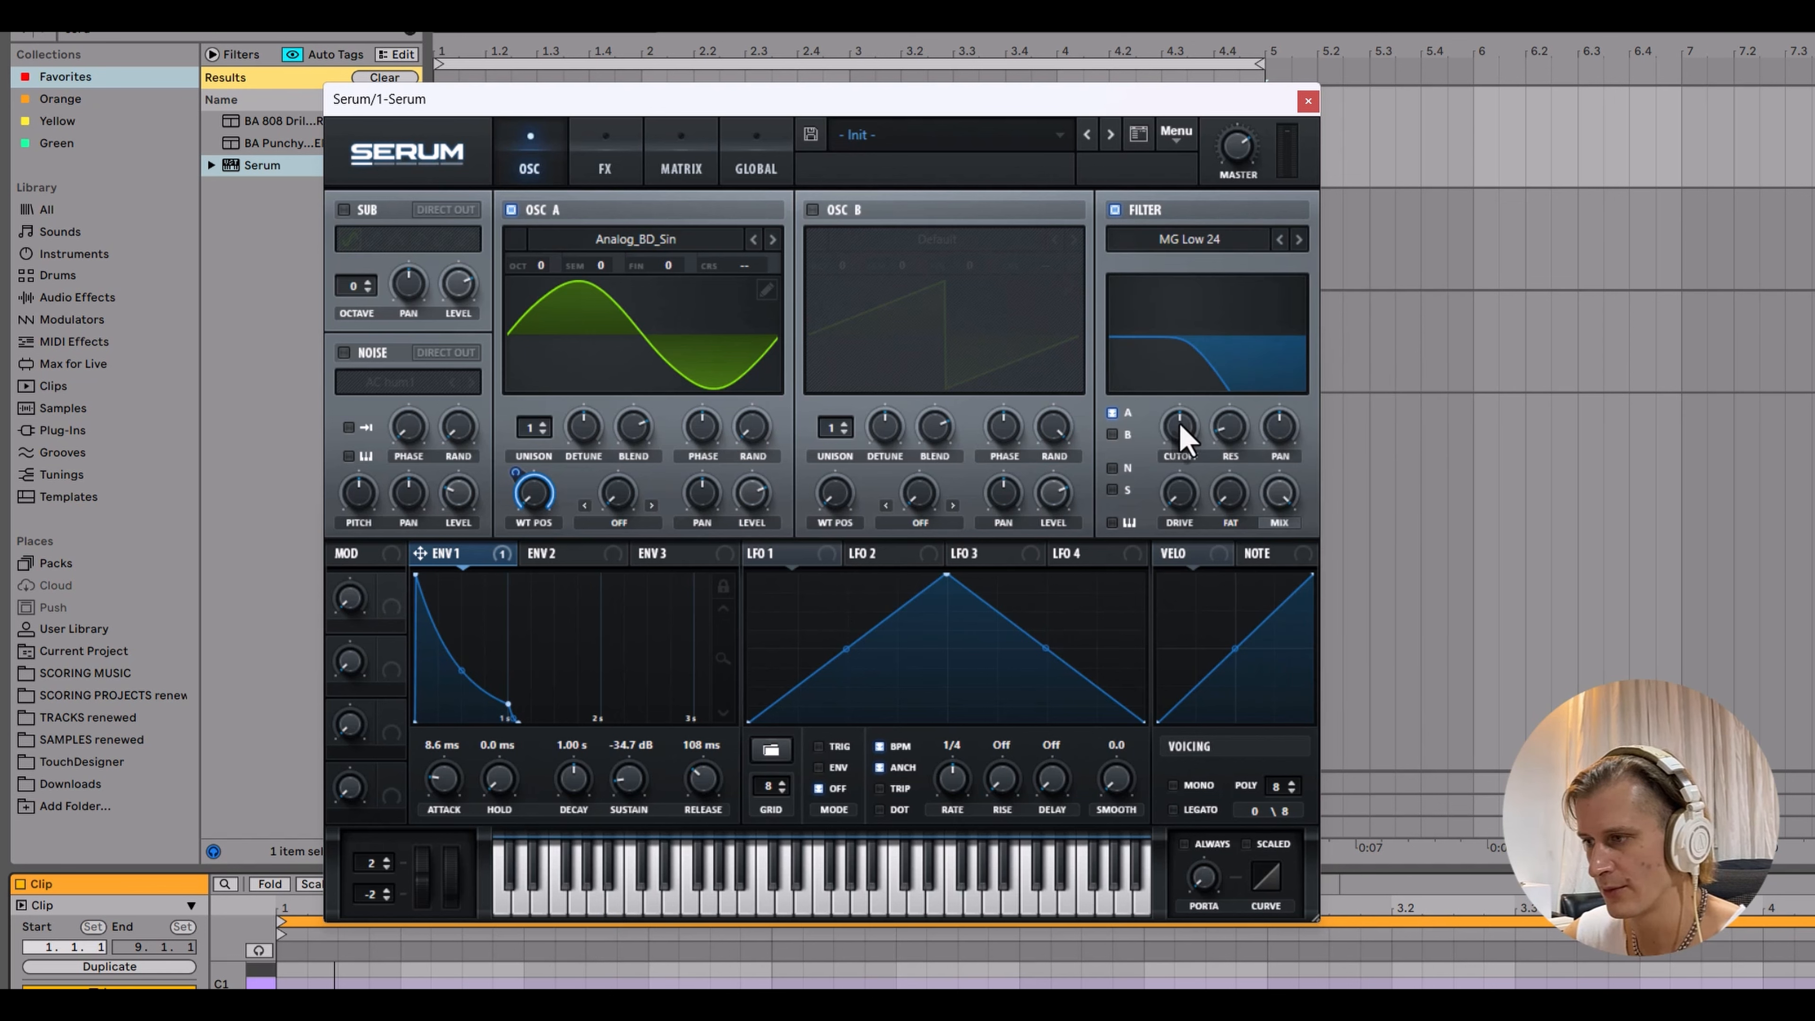
{"action": "left_click_drag", "start_coordinate": [1179, 426], "coordinate": [1155, 456]}
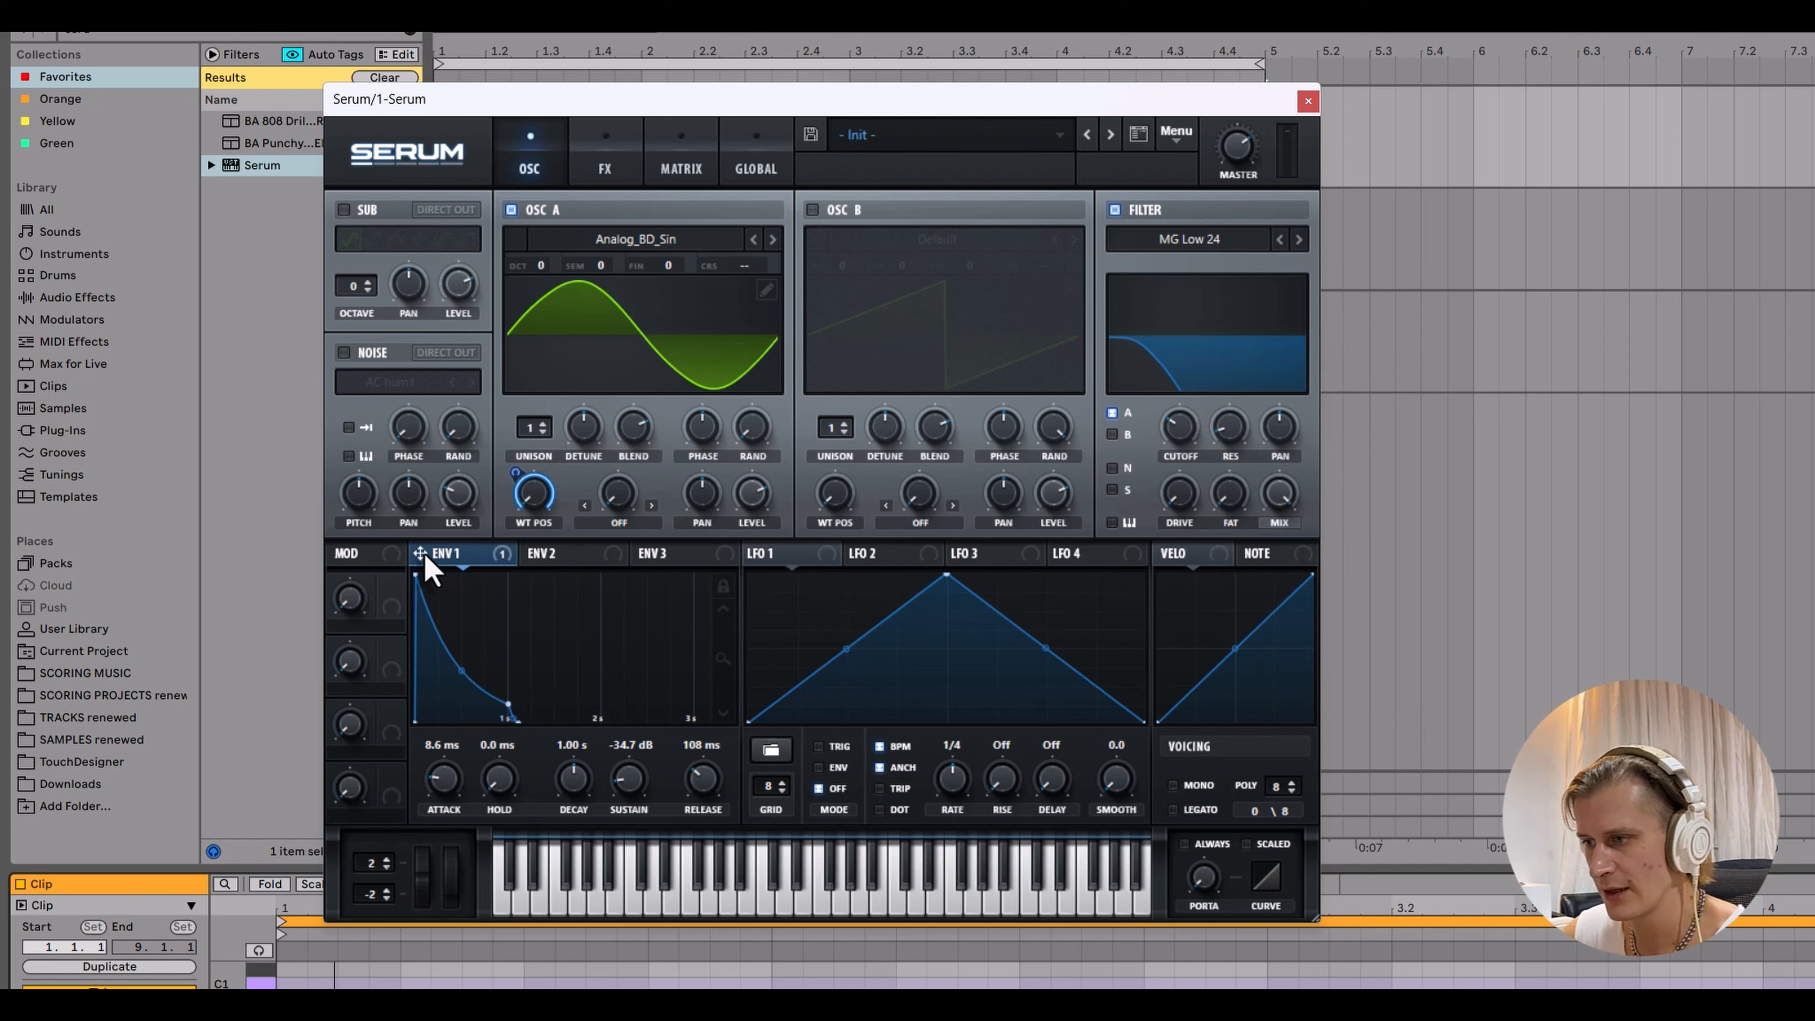
{"action": "left_click_drag", "start_coordinate": [424, 558], "coordinate": [1144, 442]}
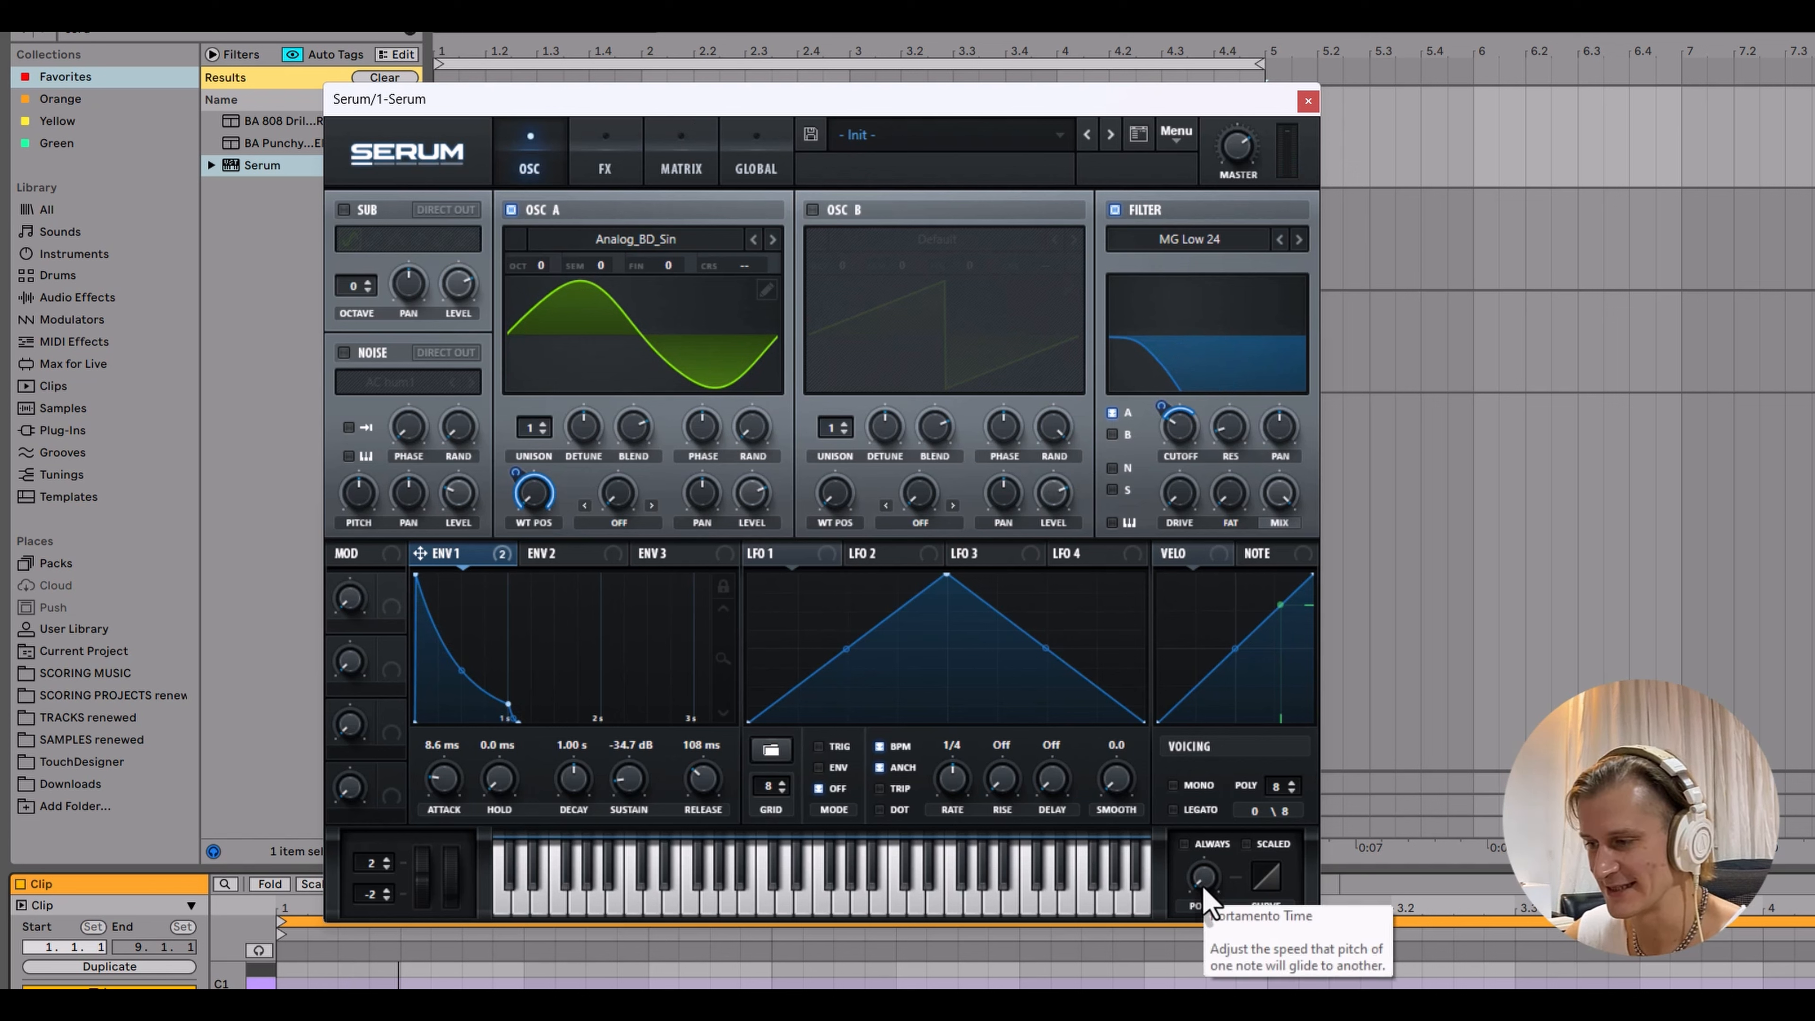
Step: Set the portamento time to about 86 ms and enable Mono and Legato voicing
{"action": "left_click_drag", "start_coordinate": [1202, 885], "coordinate": [1224, 862]}
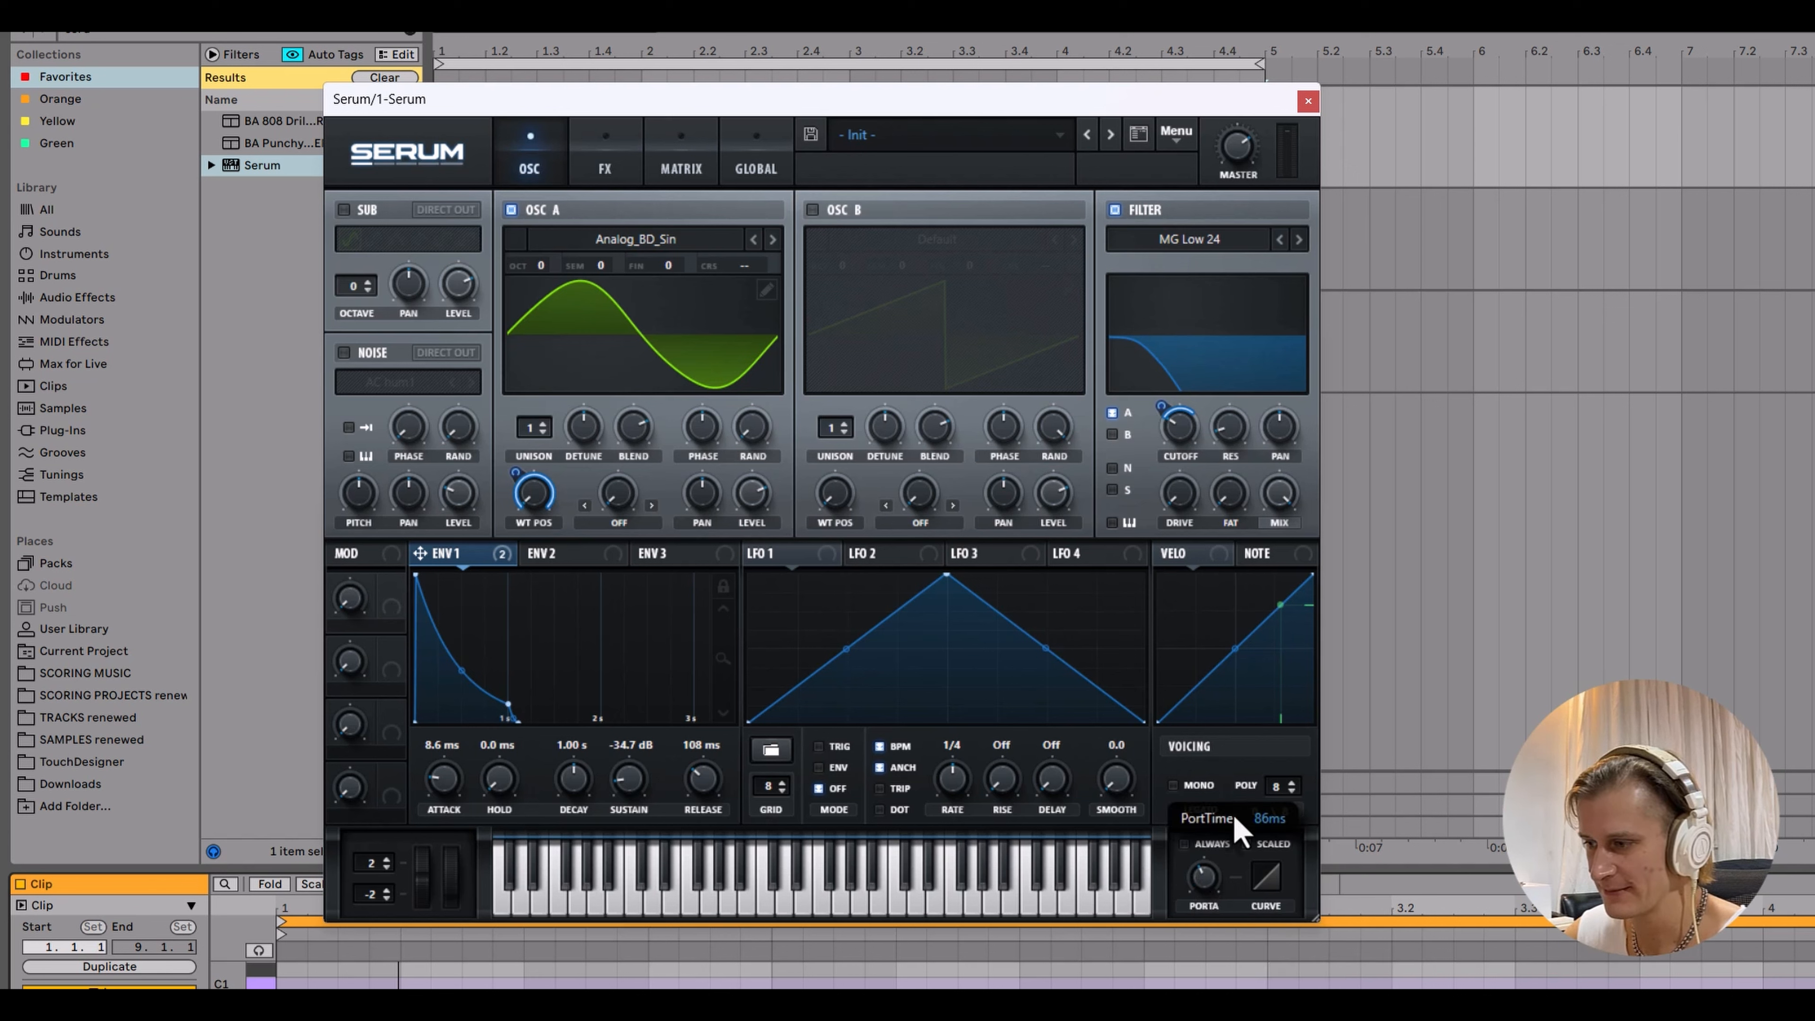
{"action": "left_click_drag", "start_coordinate": [1234, 815], "coordinate": [1238, 820]}
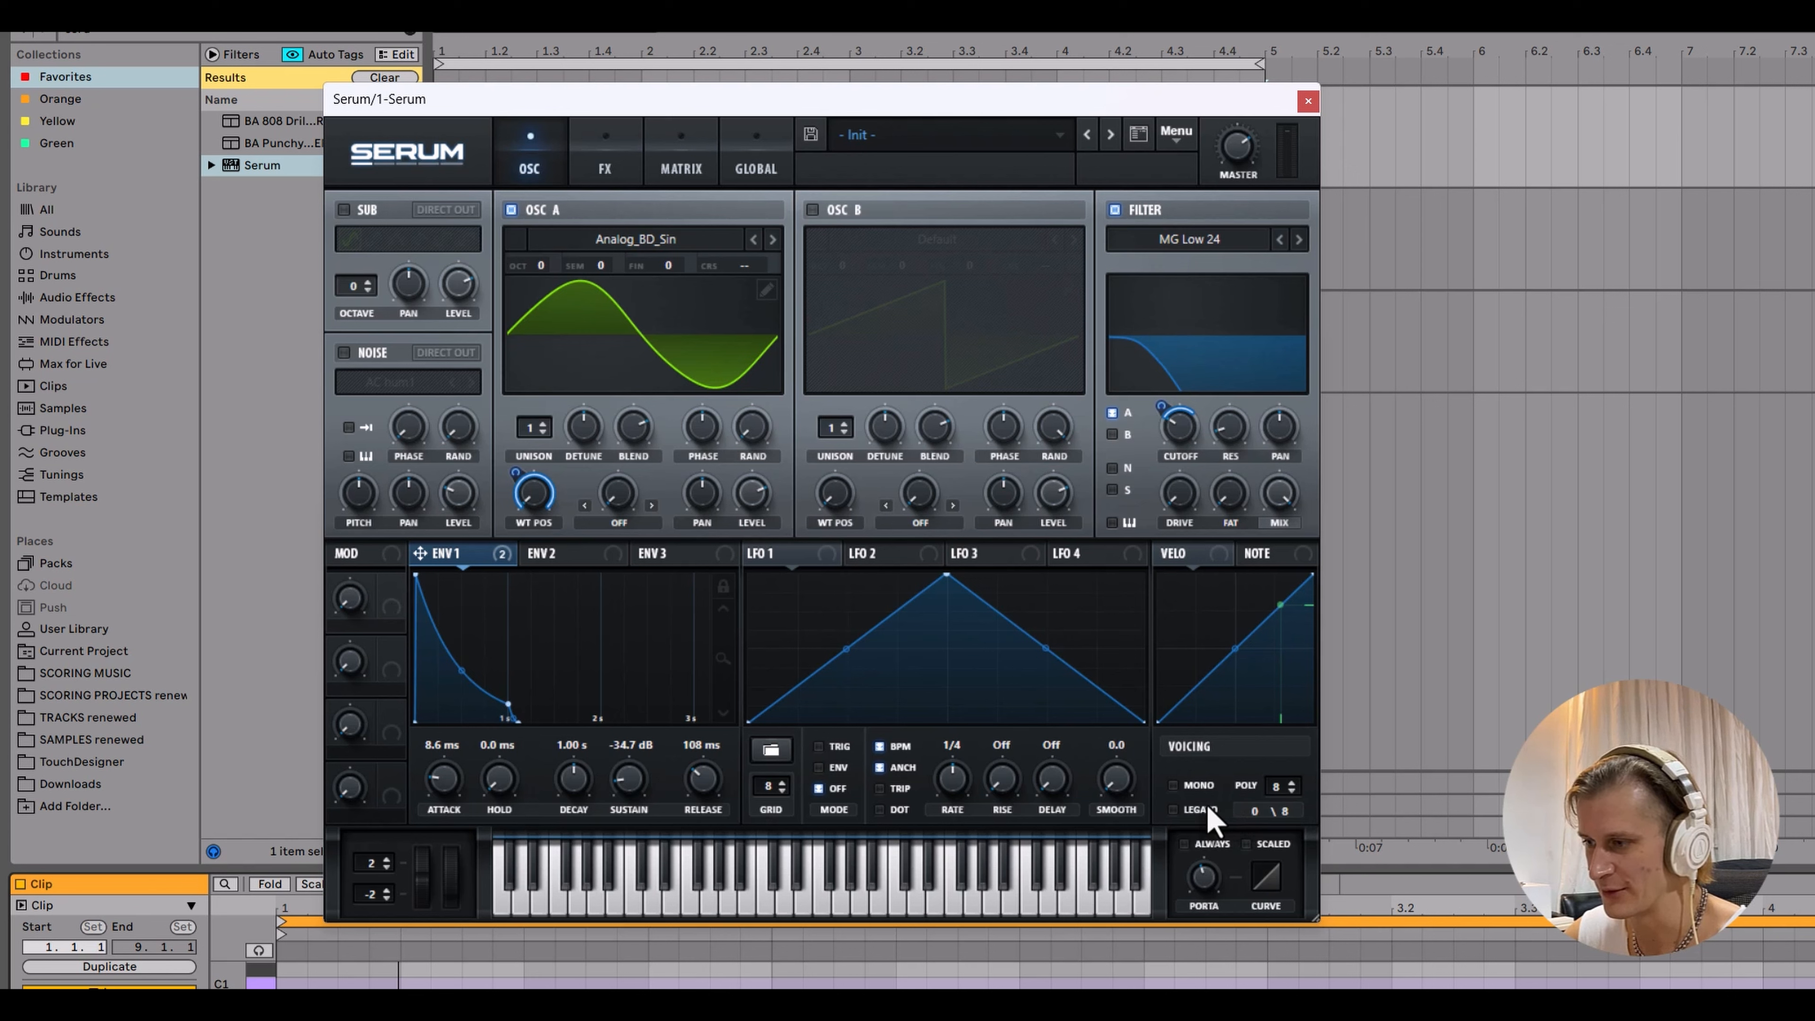
{"action": "left_click", "coordinate": [1172, 785]}
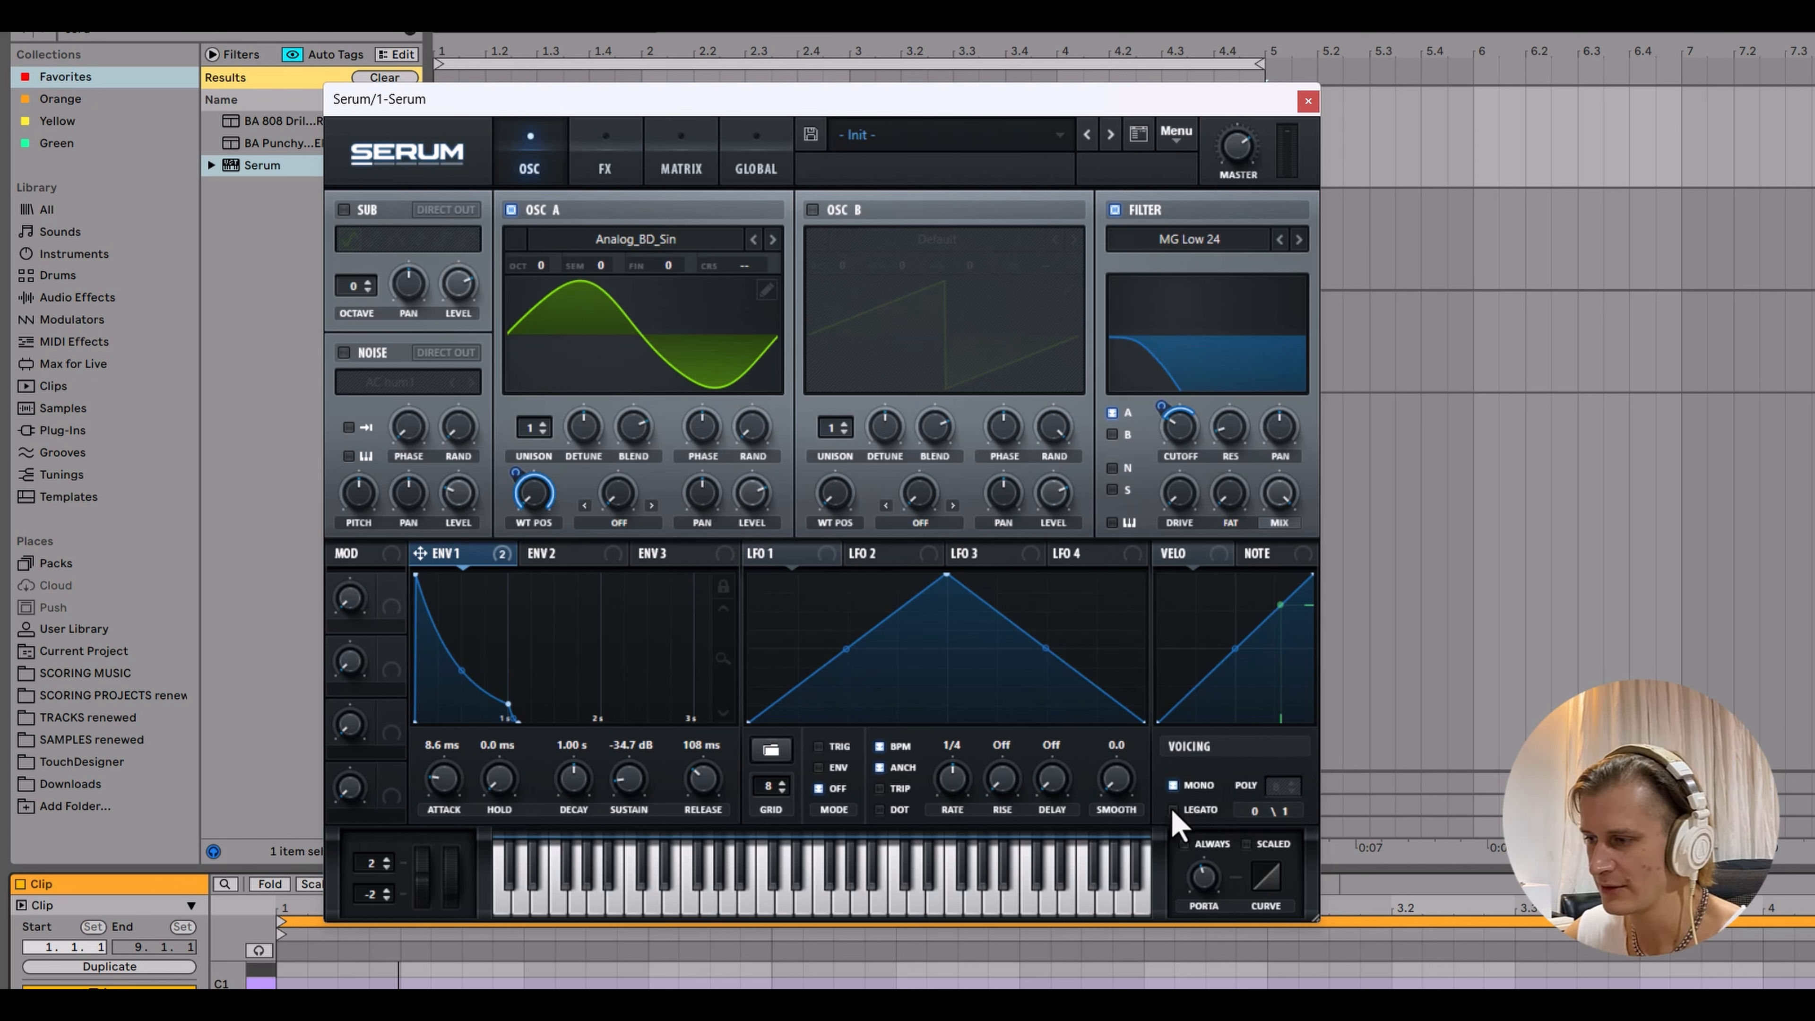
{"action": "left_click", "coordinate": [1173, 809]}
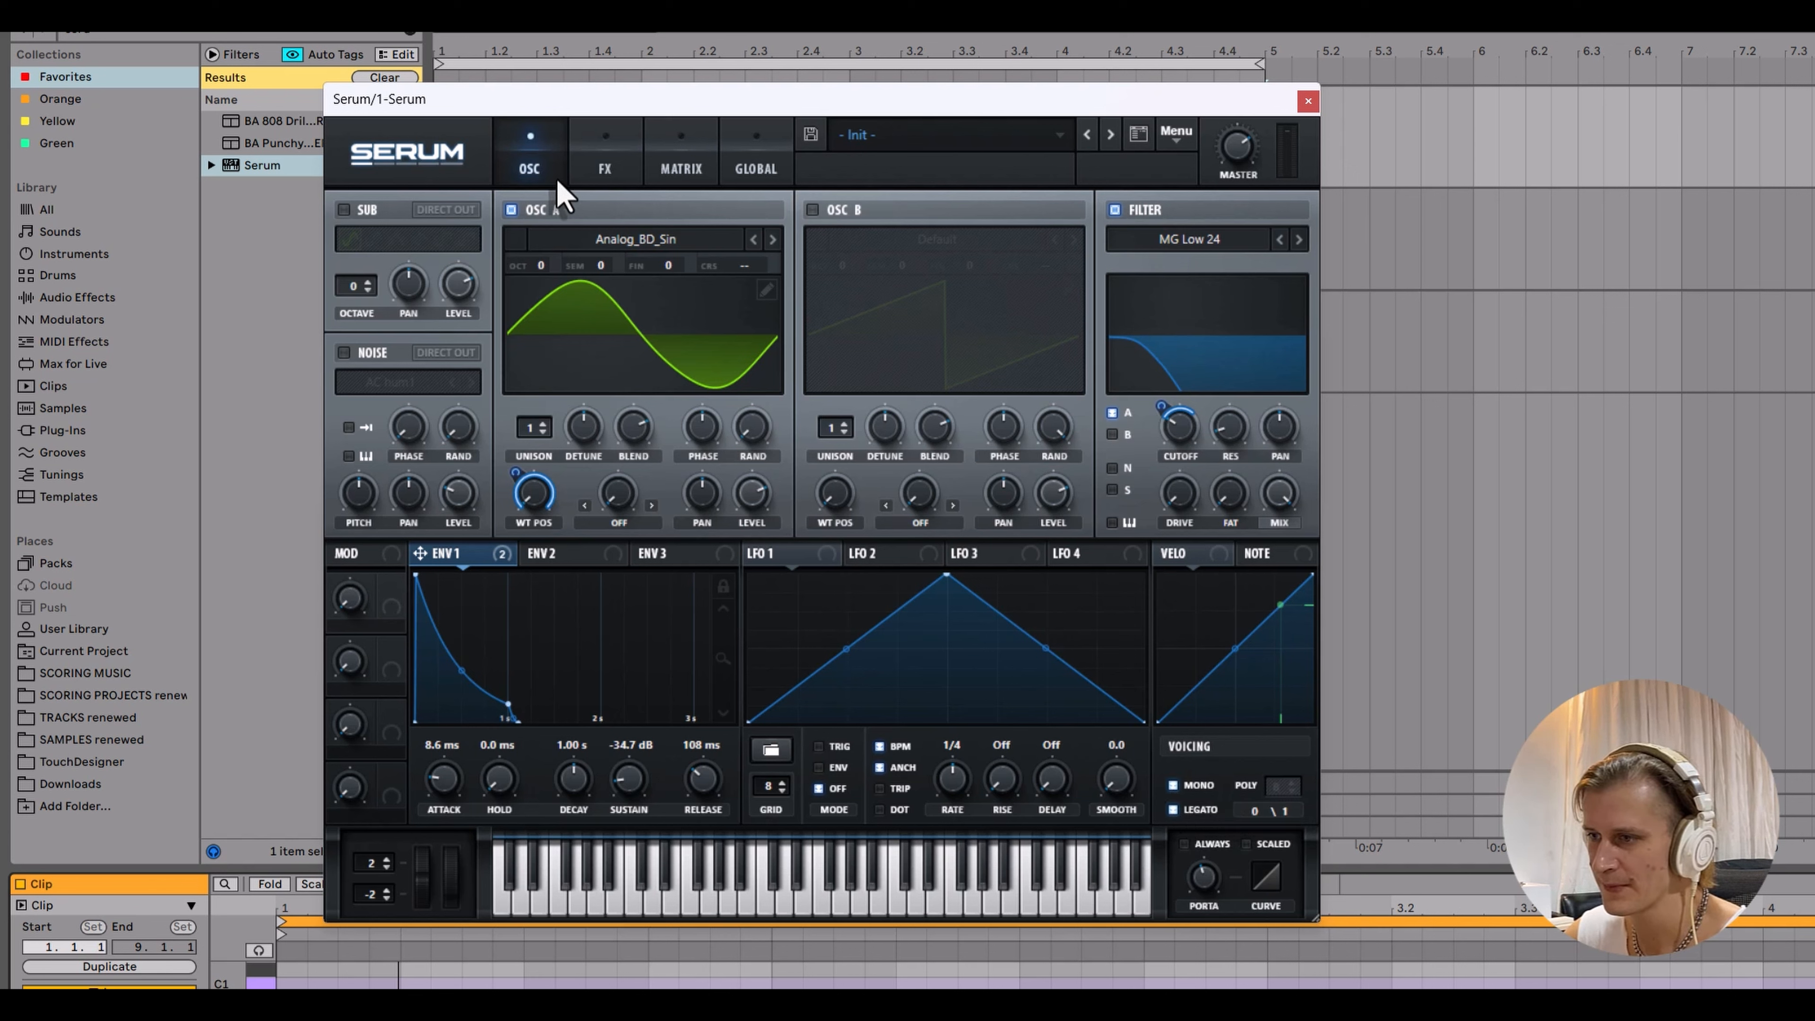
Step: Enable the Distortion, Compressor and Filter effects in the effects rack
{"action": "left_click", "coordinate": [600, 171]}
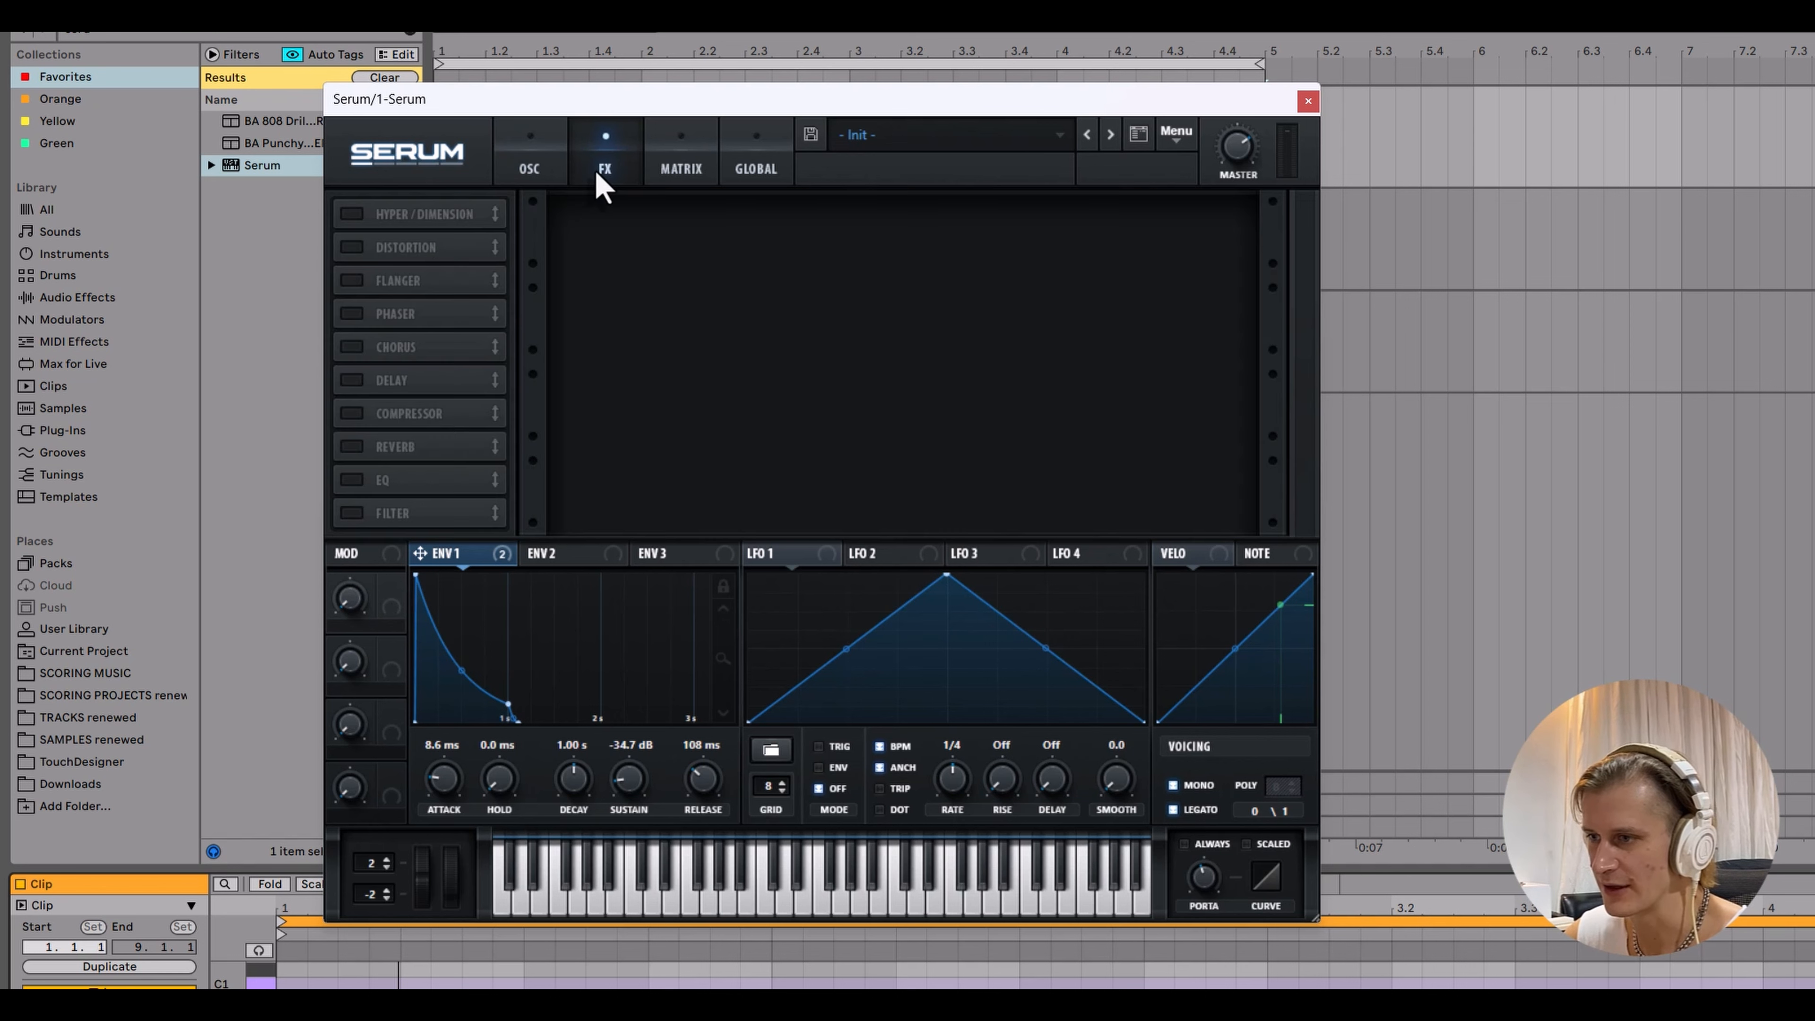
{"action": "left_click", "coordinate": [352, 247]}
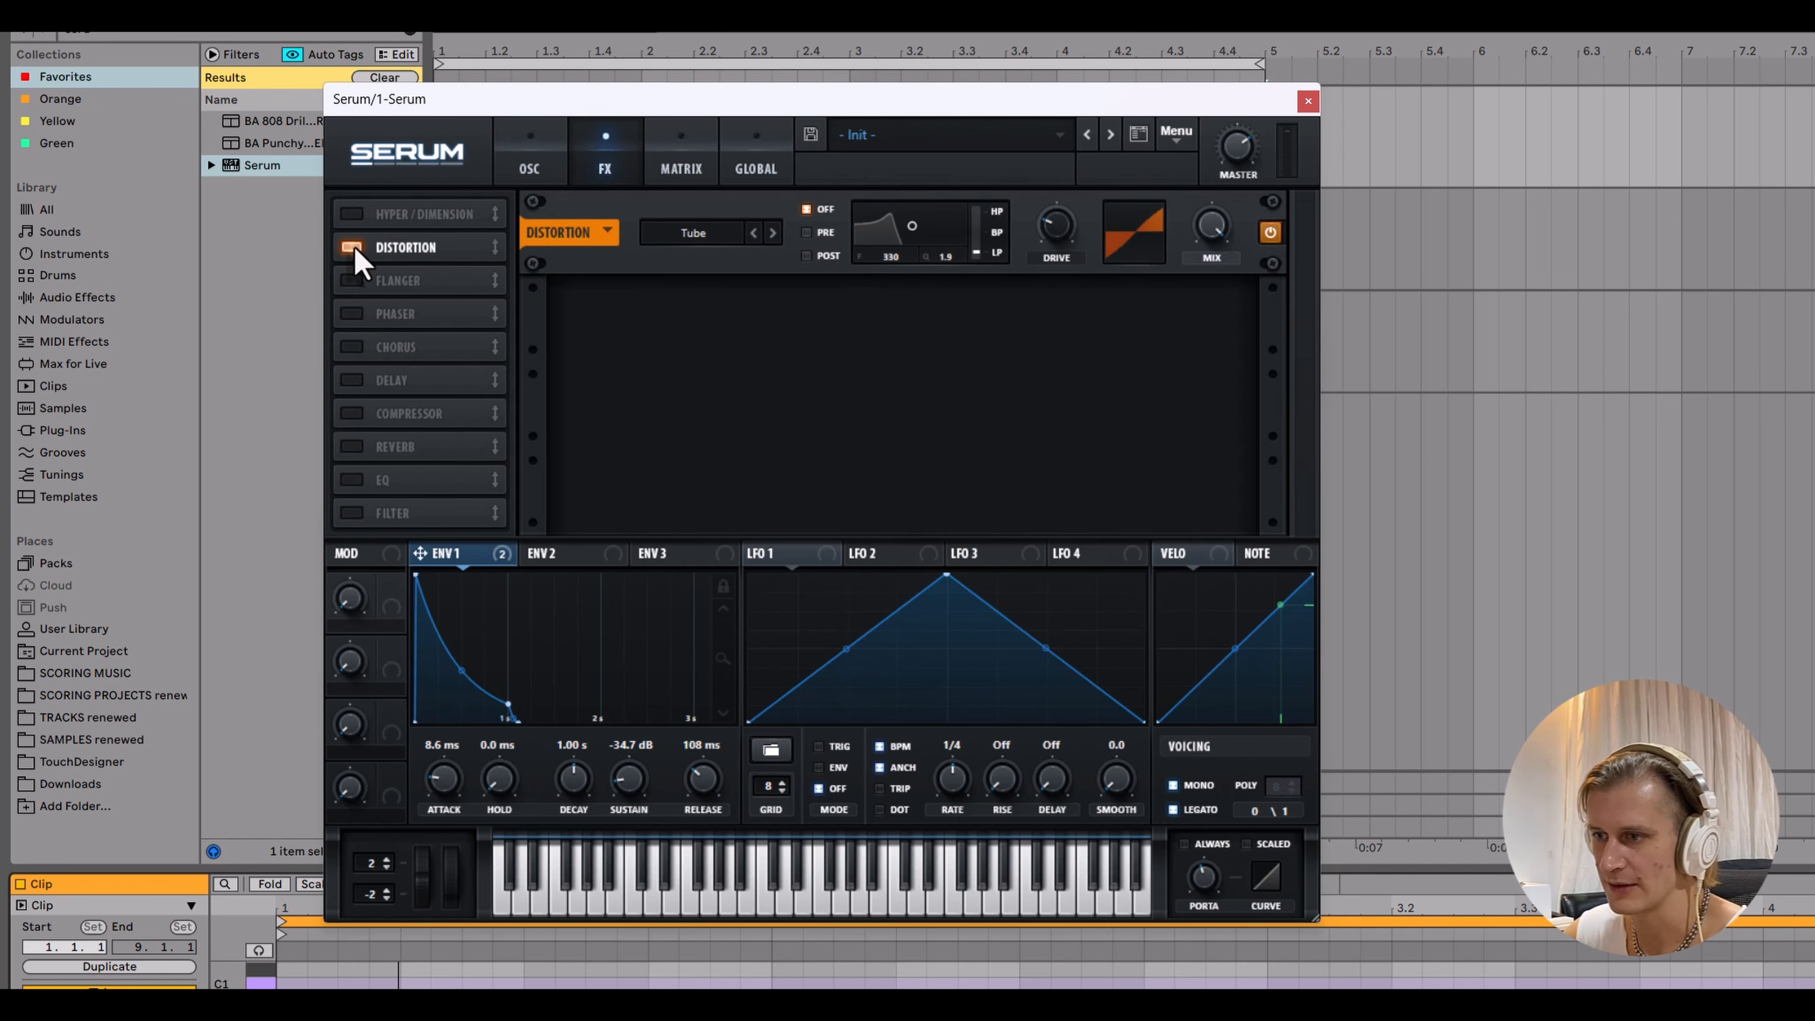
{"action": "left_click", "coordinate": [350, 413]}
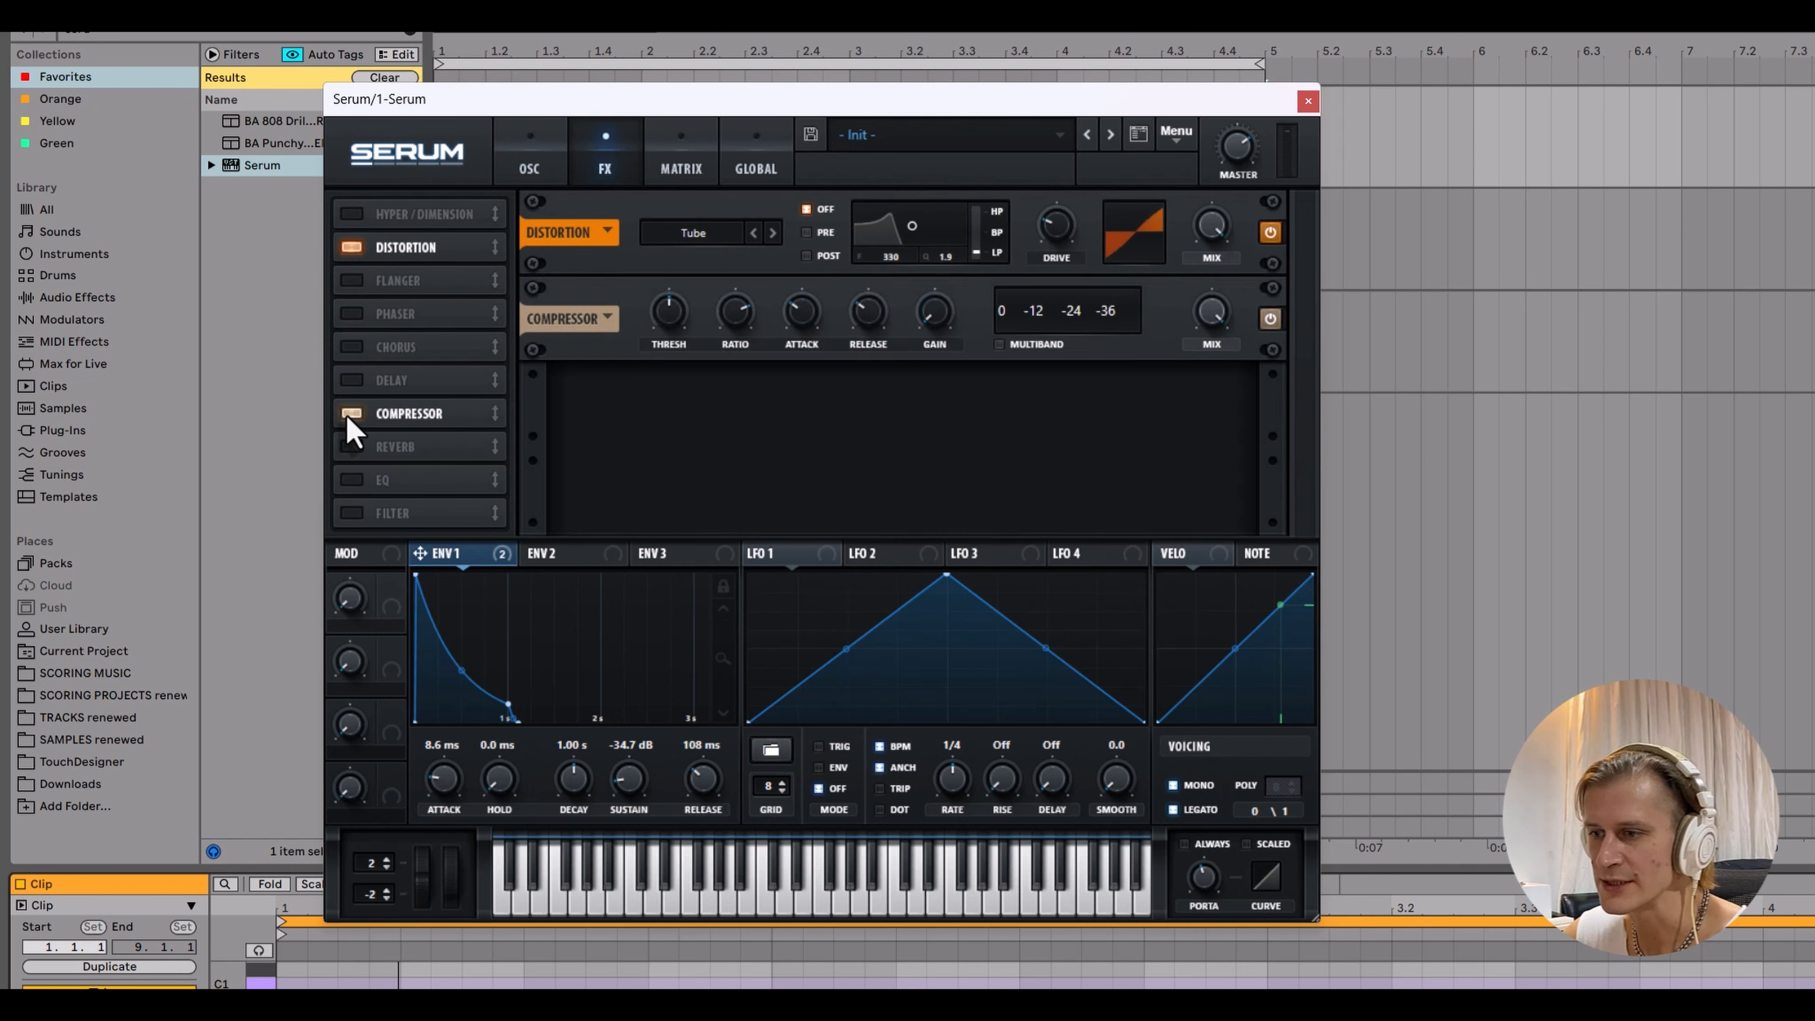
{"action": "left_click", "coordinate": [352, 513]}
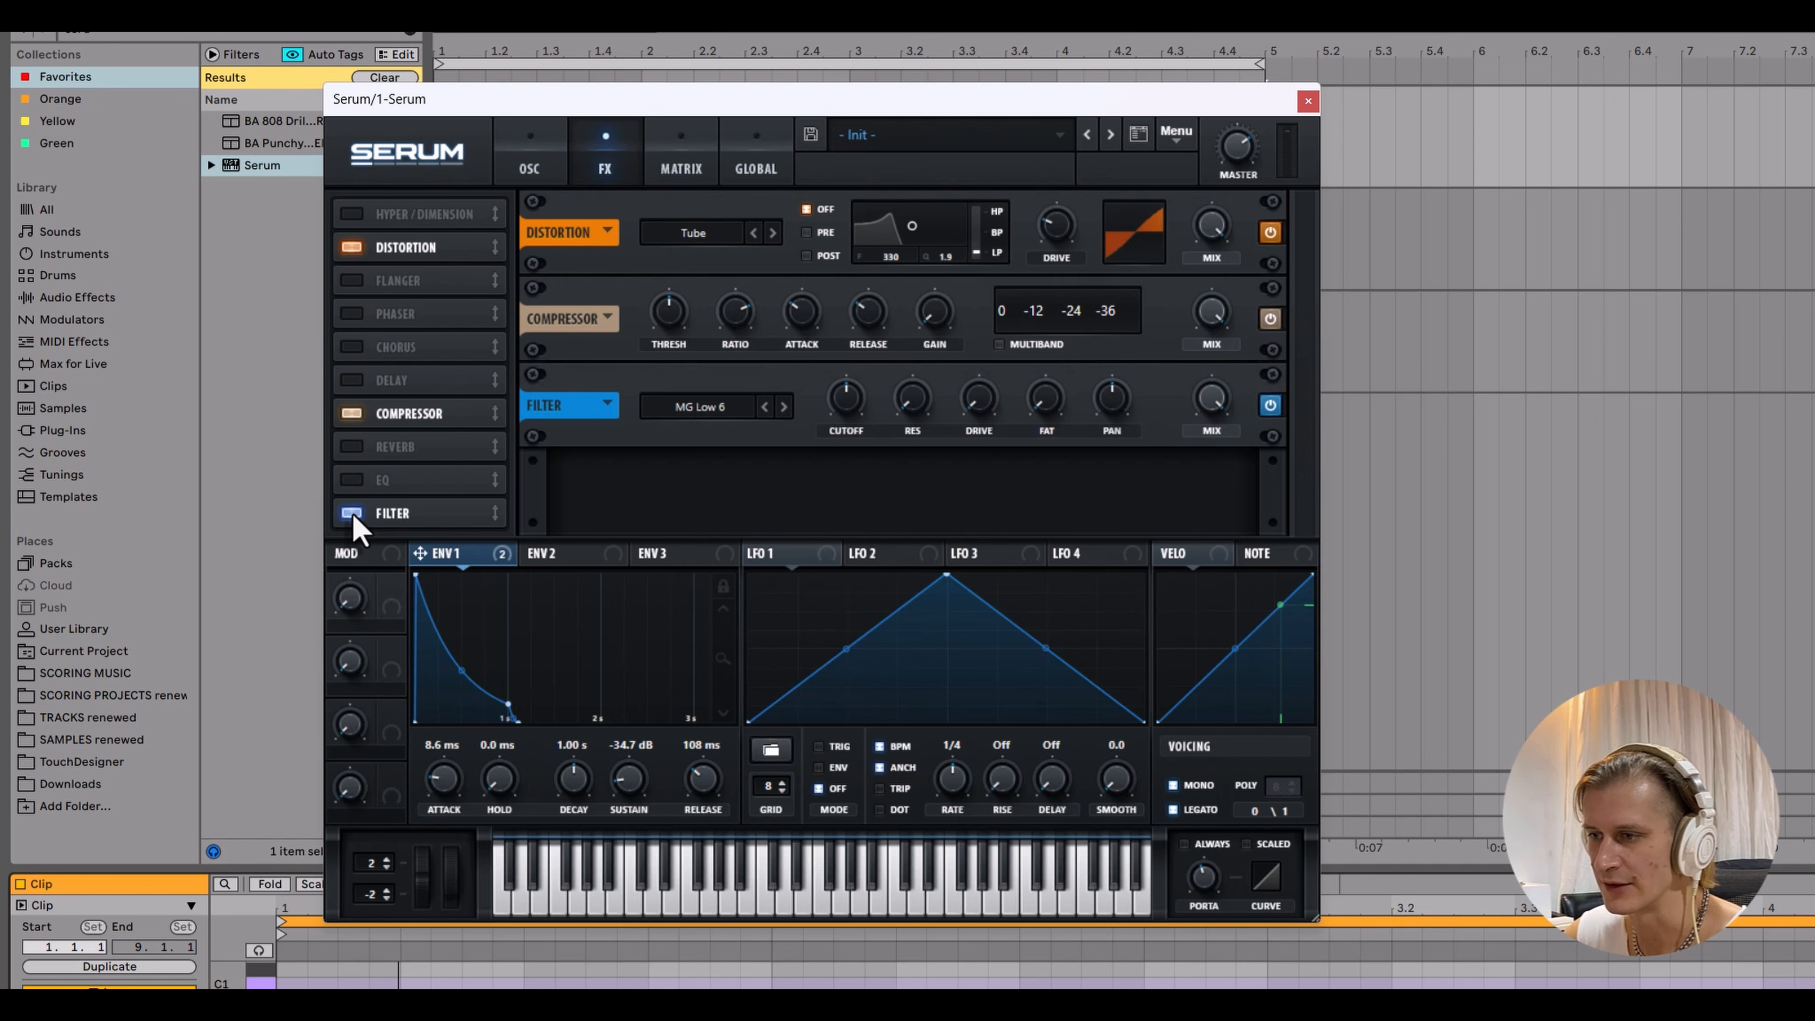
Step: Set the distortion to HardClip with about 76% mix, raise its drive slightly, and modulate the drive with envelope 1
{"action": "left_click", "coordinate": [684, 233]}
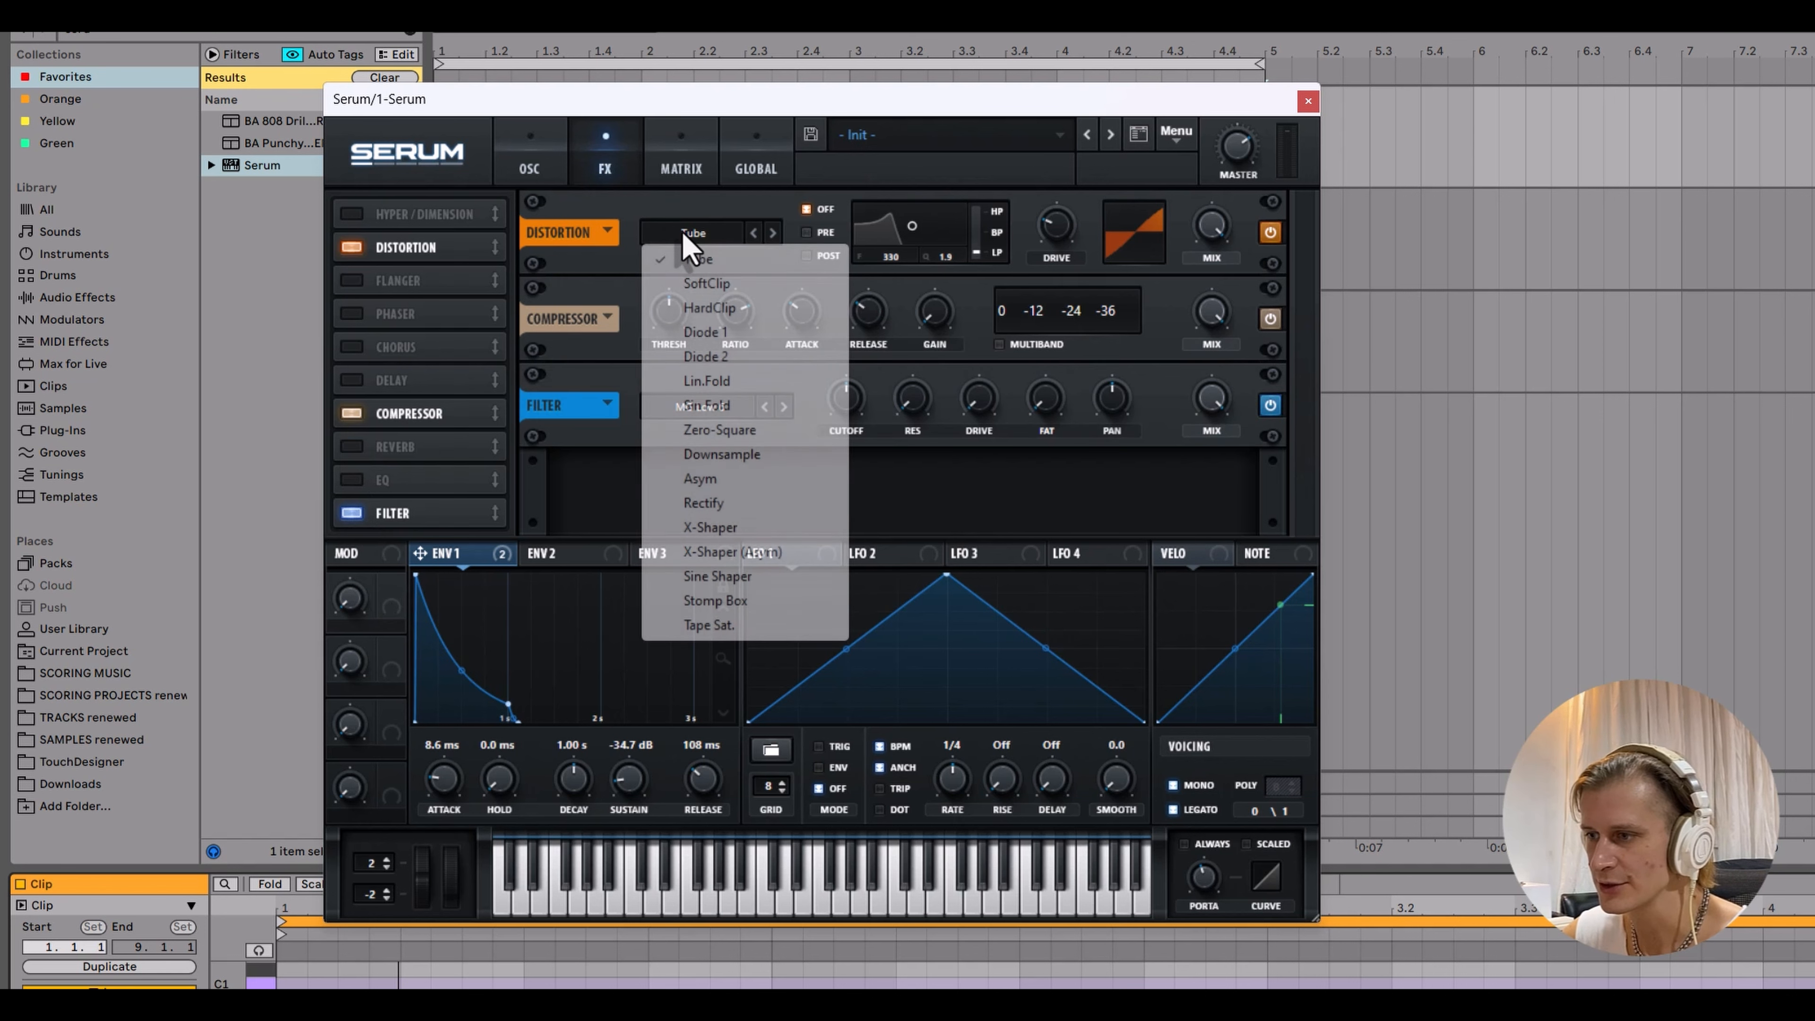
{"action": "left_click", "coordinate": [744, 310]}
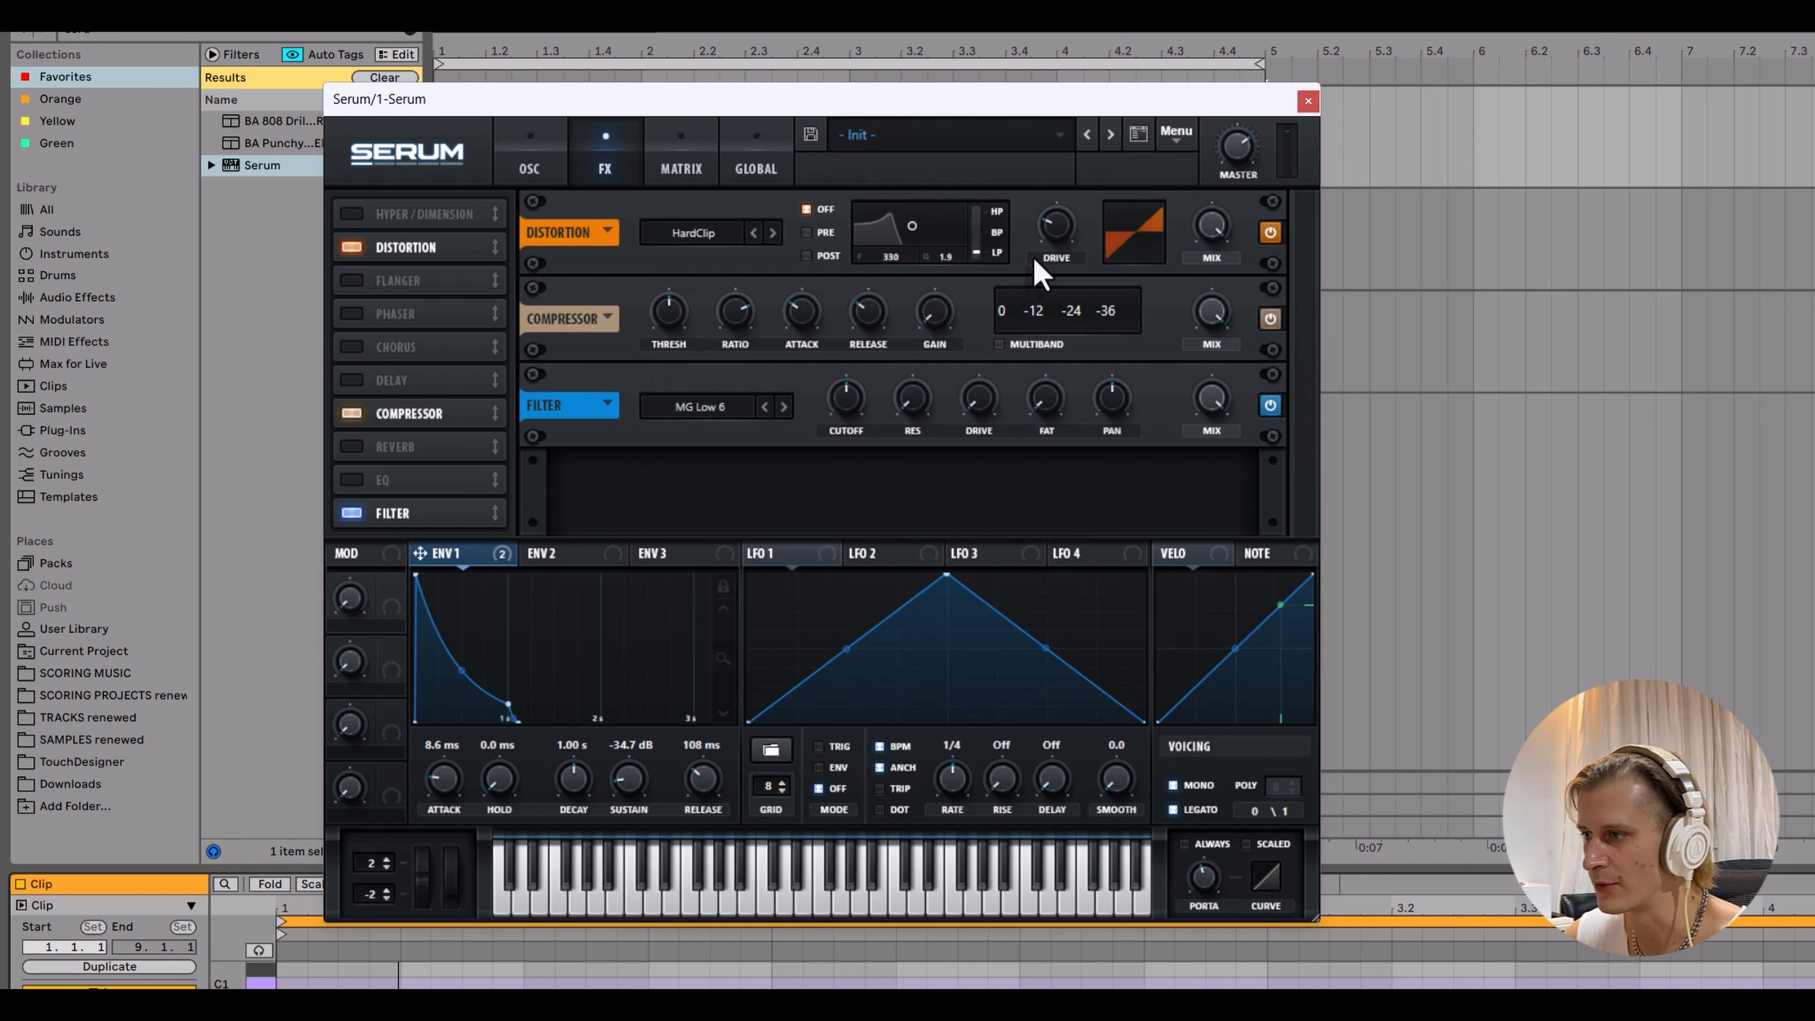
{"action": "left_click_drag", "start_coordinate": [1217, 245], "coordinate": [1215, 279]}
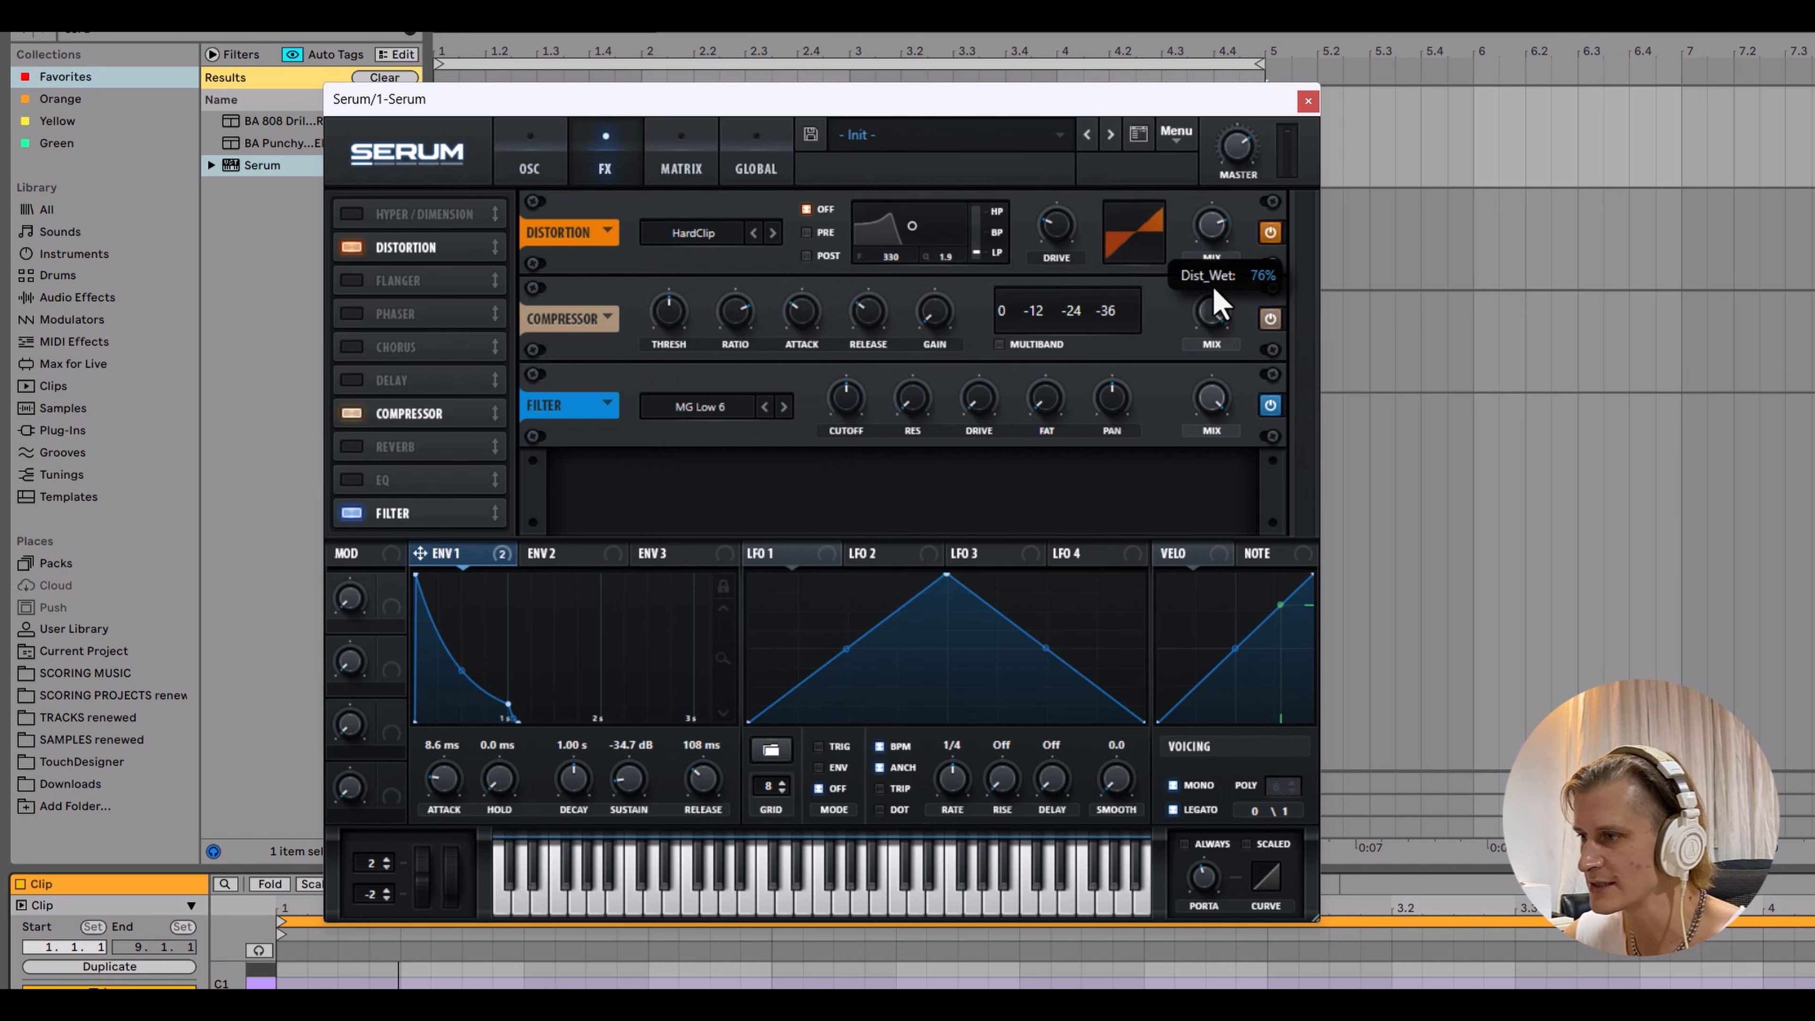
{"action": "mouse_move", "coordinate": [1054, 226]}
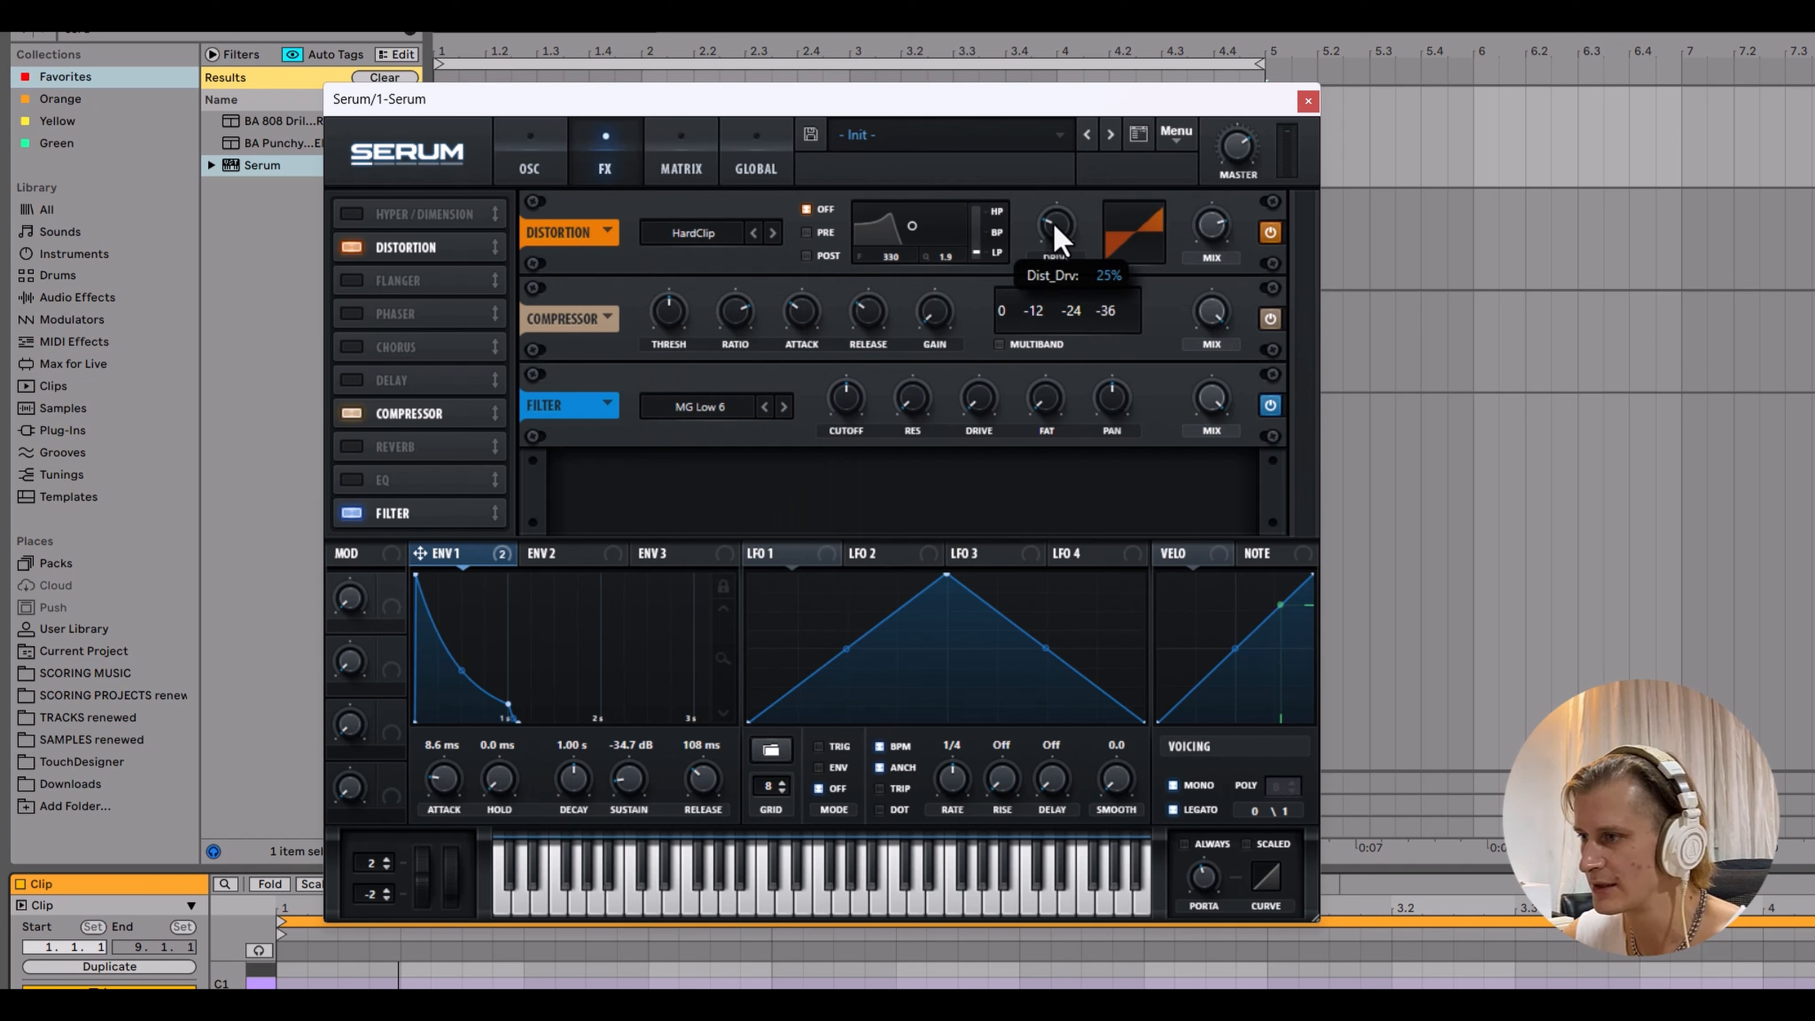
{"action": "left_click_drag", "start_coordinate": [1054, 208], "coordinate": [1062, 196]}
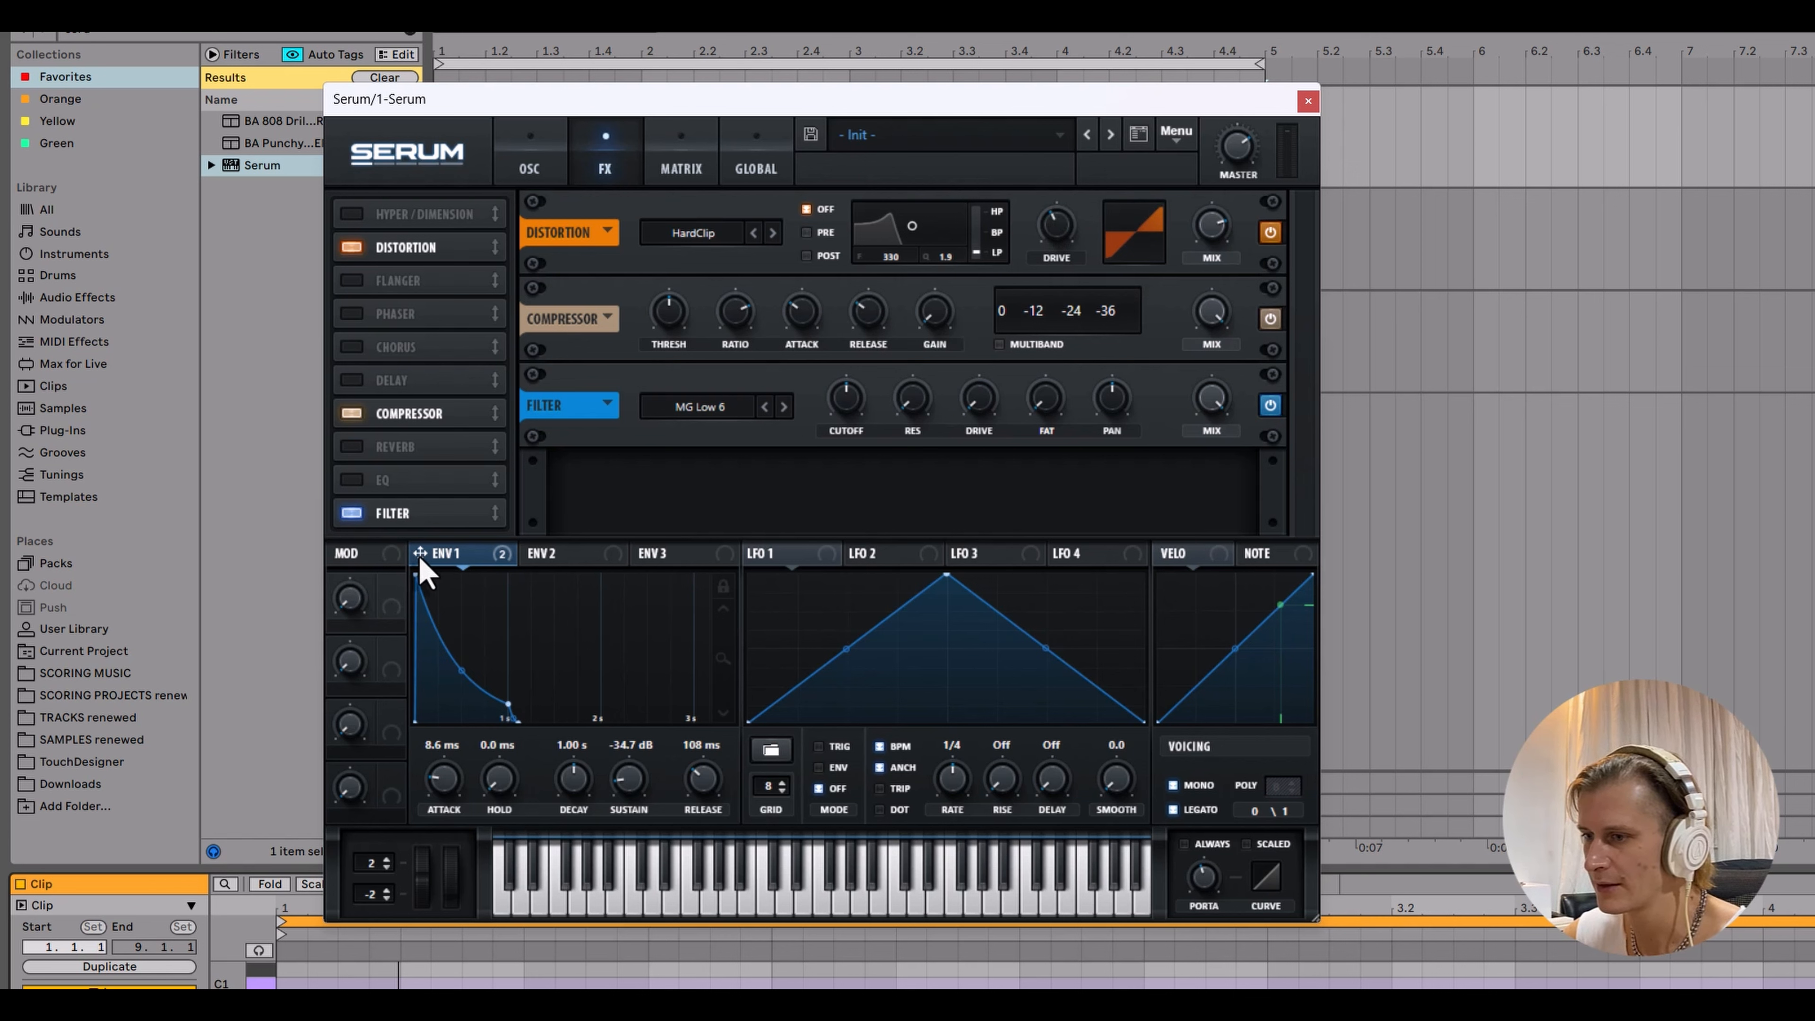
{"action": "left_click_drag", "start_coordinate": [421, 563], "coordinate": [1031, 213]}
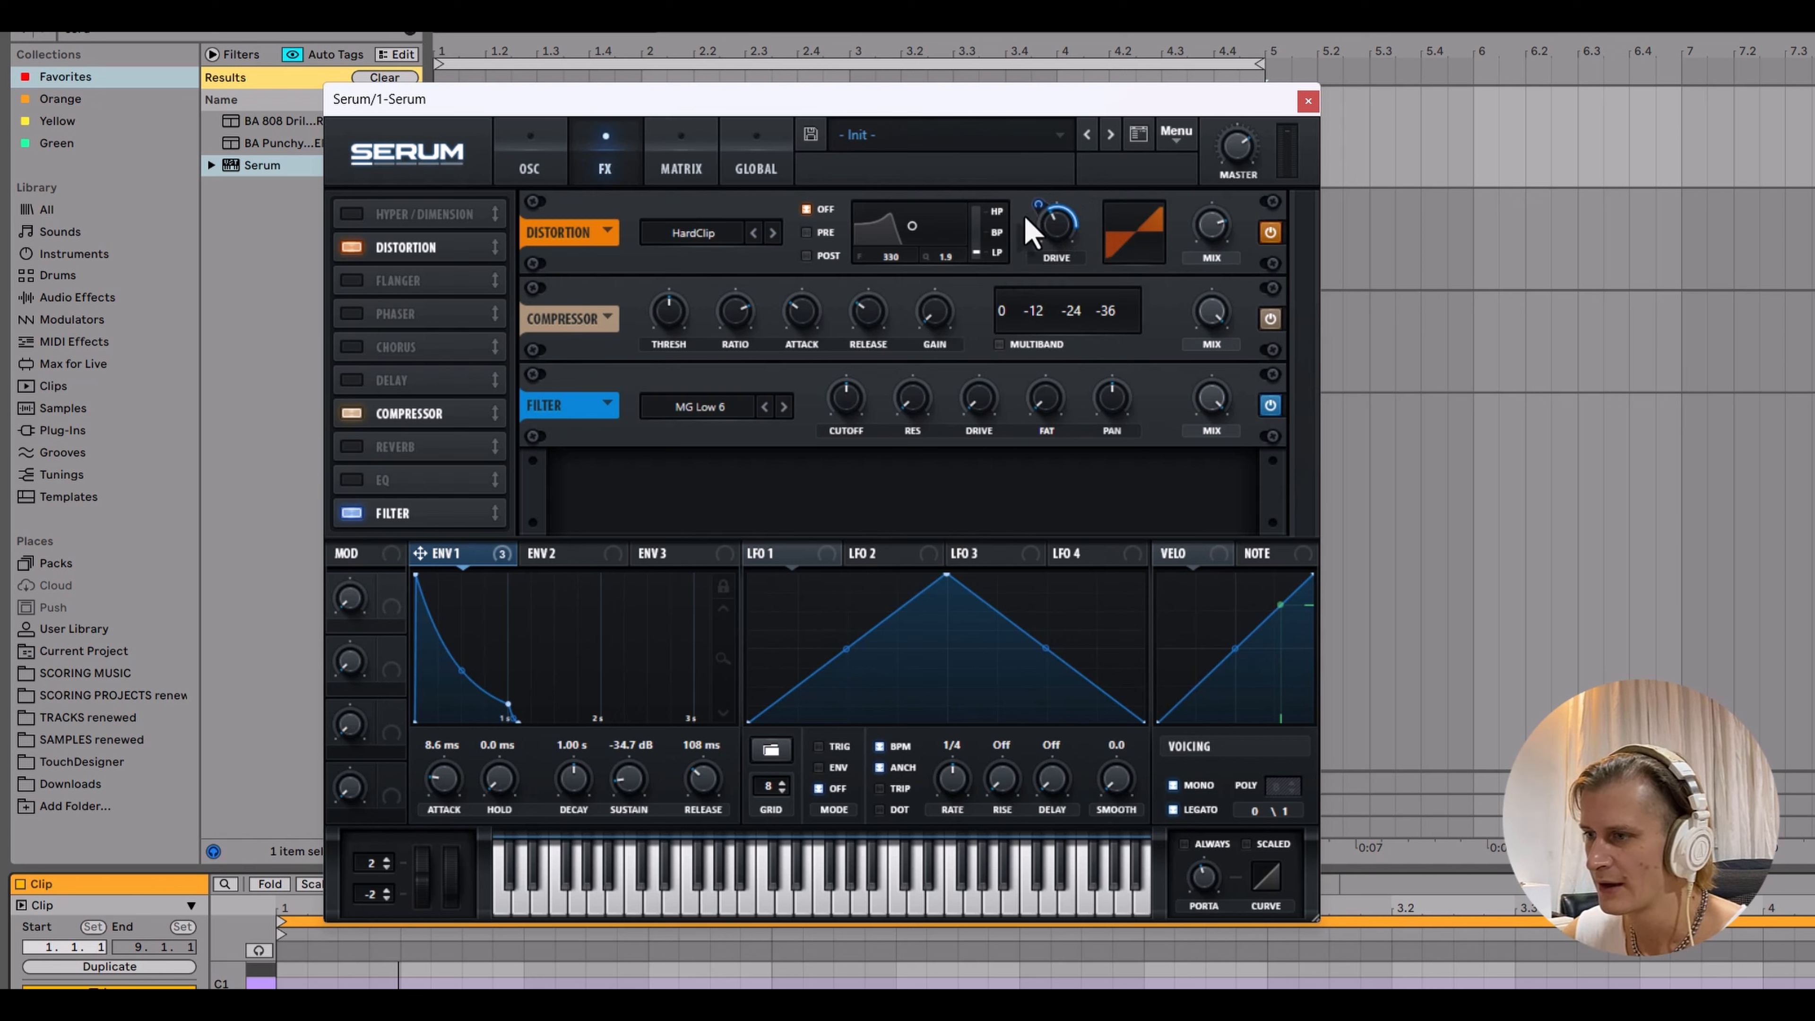
Step: Raise the compressor's gain and lower the synth's master volume to compensate
{"action": "mouse_move", "coordinate": [673, 311]}
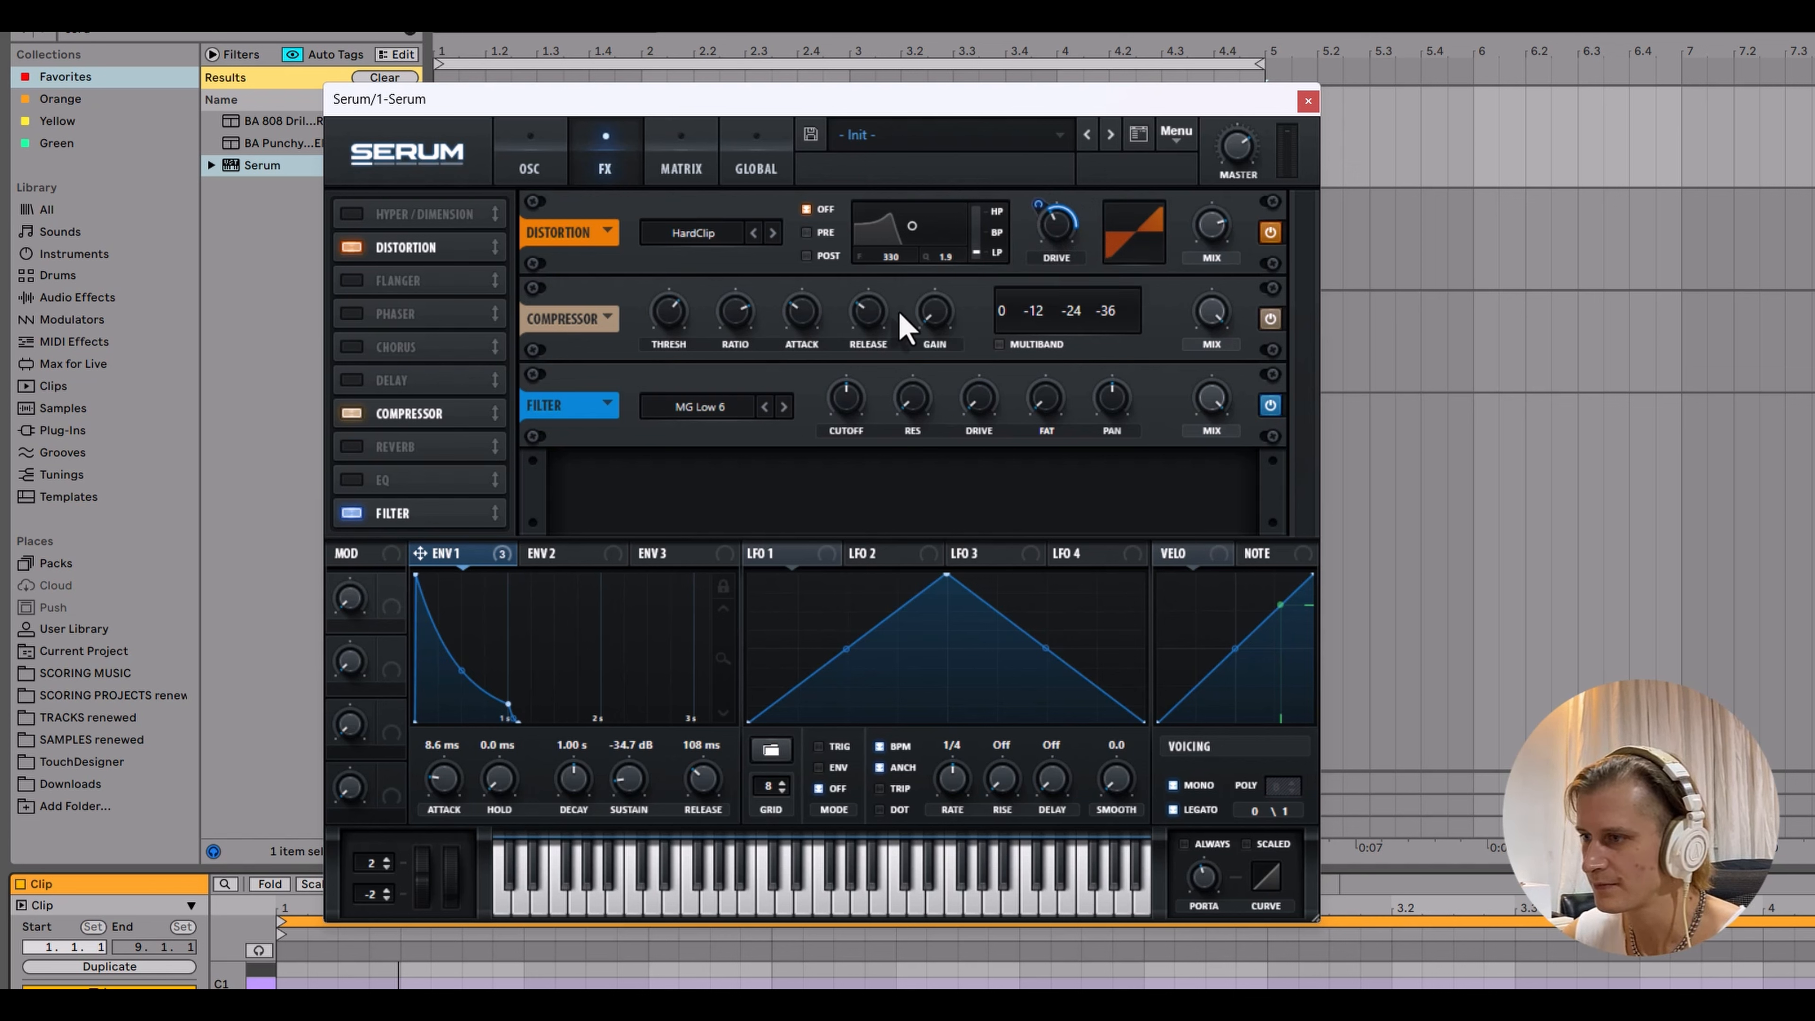
{"action": "left_click_drag", "start_coordinate": [927, 323], "coordinate": [963, 257]}
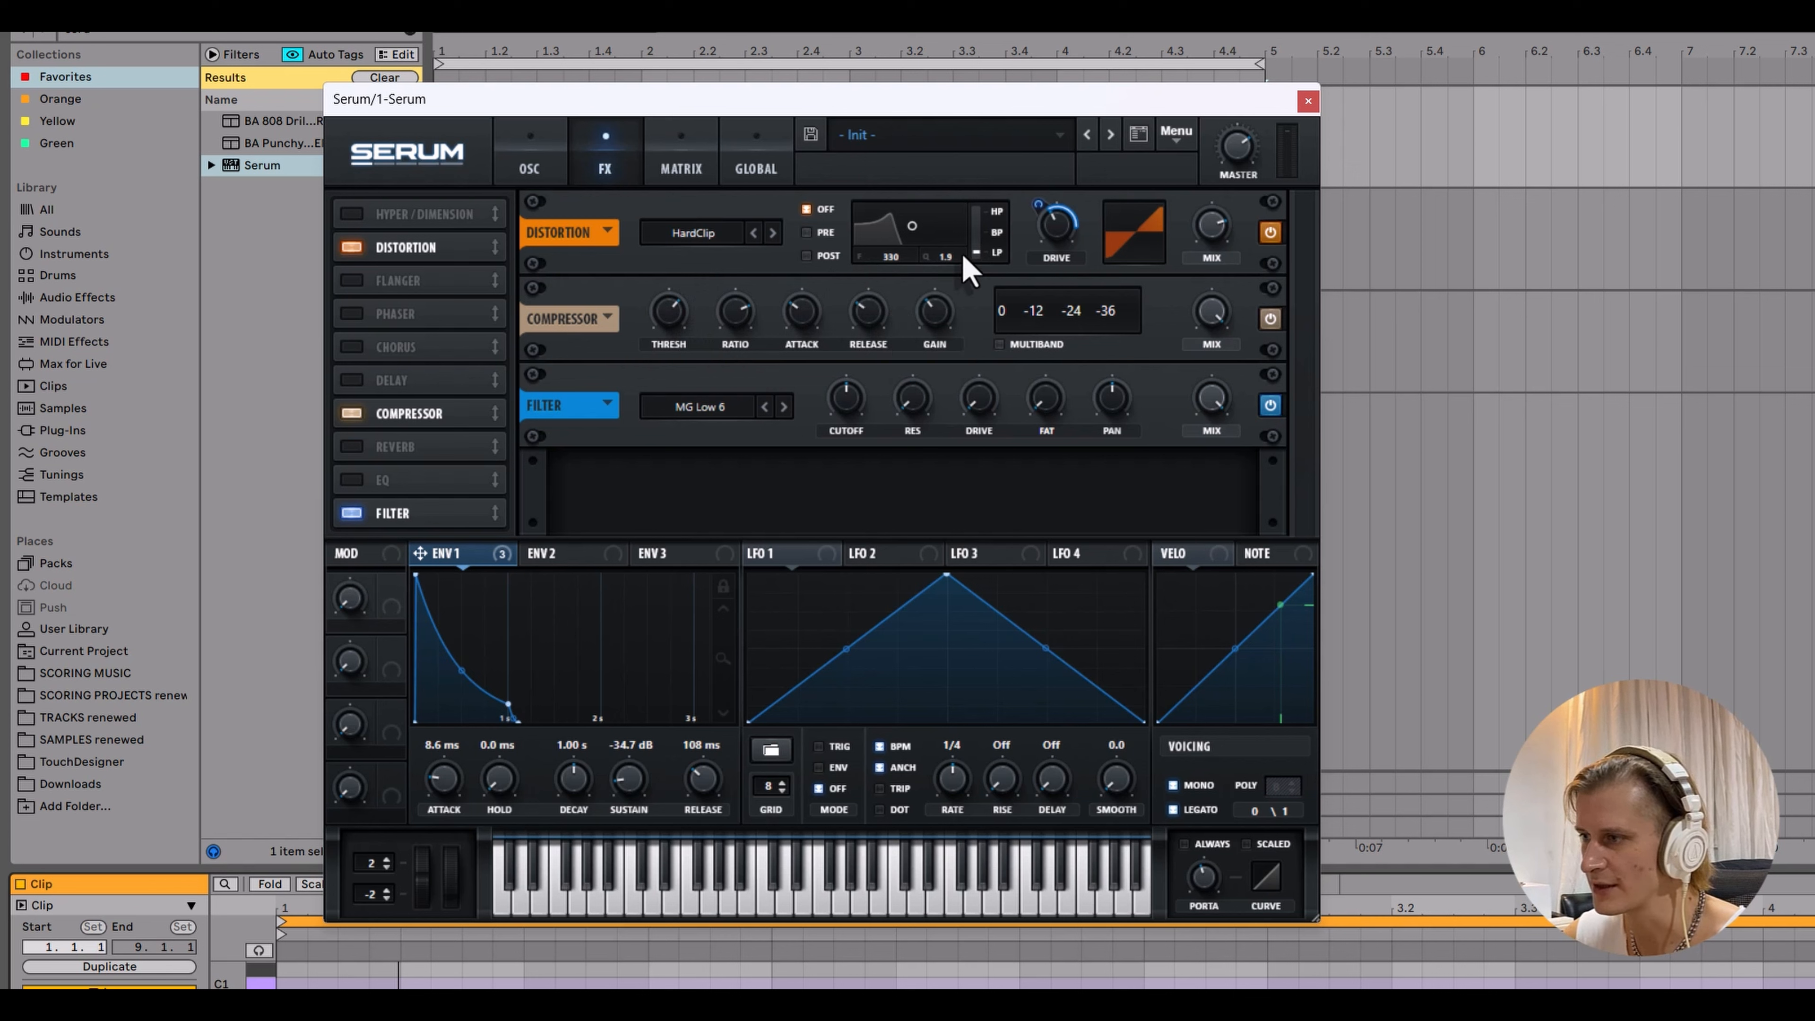
{"action": "mouse_move", "coordinate": [1238, 147]}
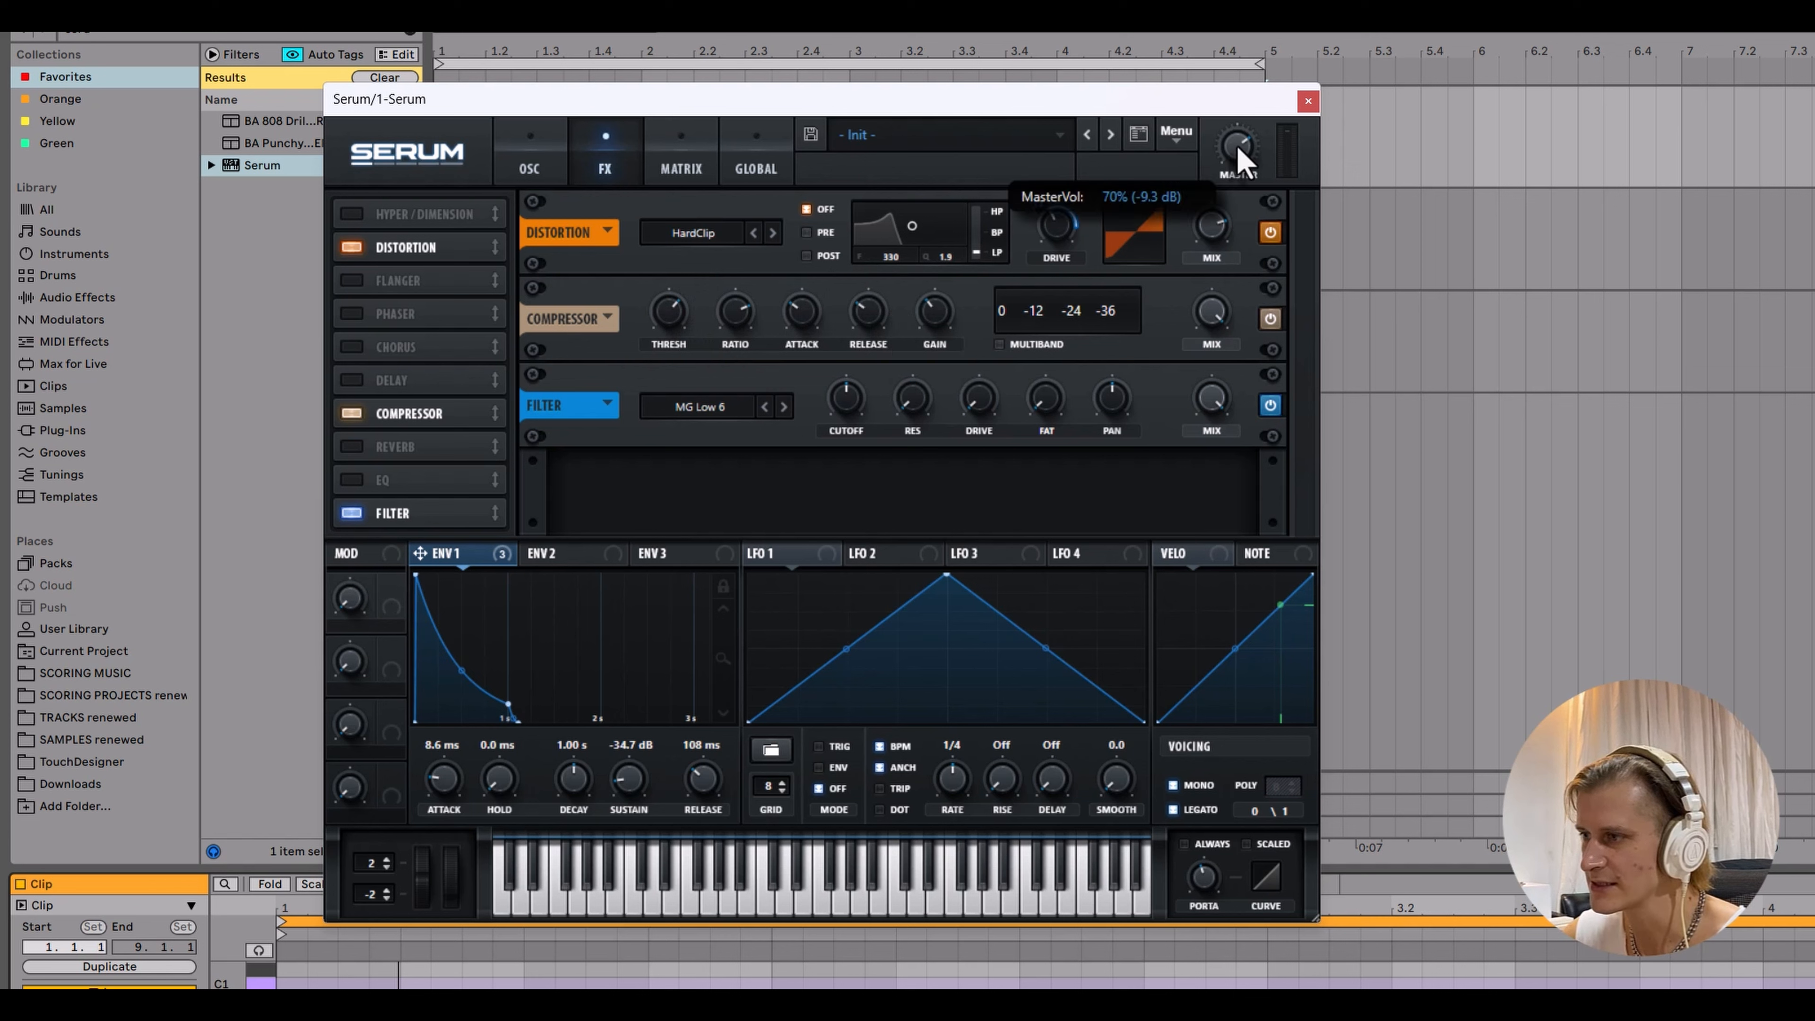
{"action": "left_click_drag", "start_coordinate": [1237, 148], "coordinate": [1223, 186]}
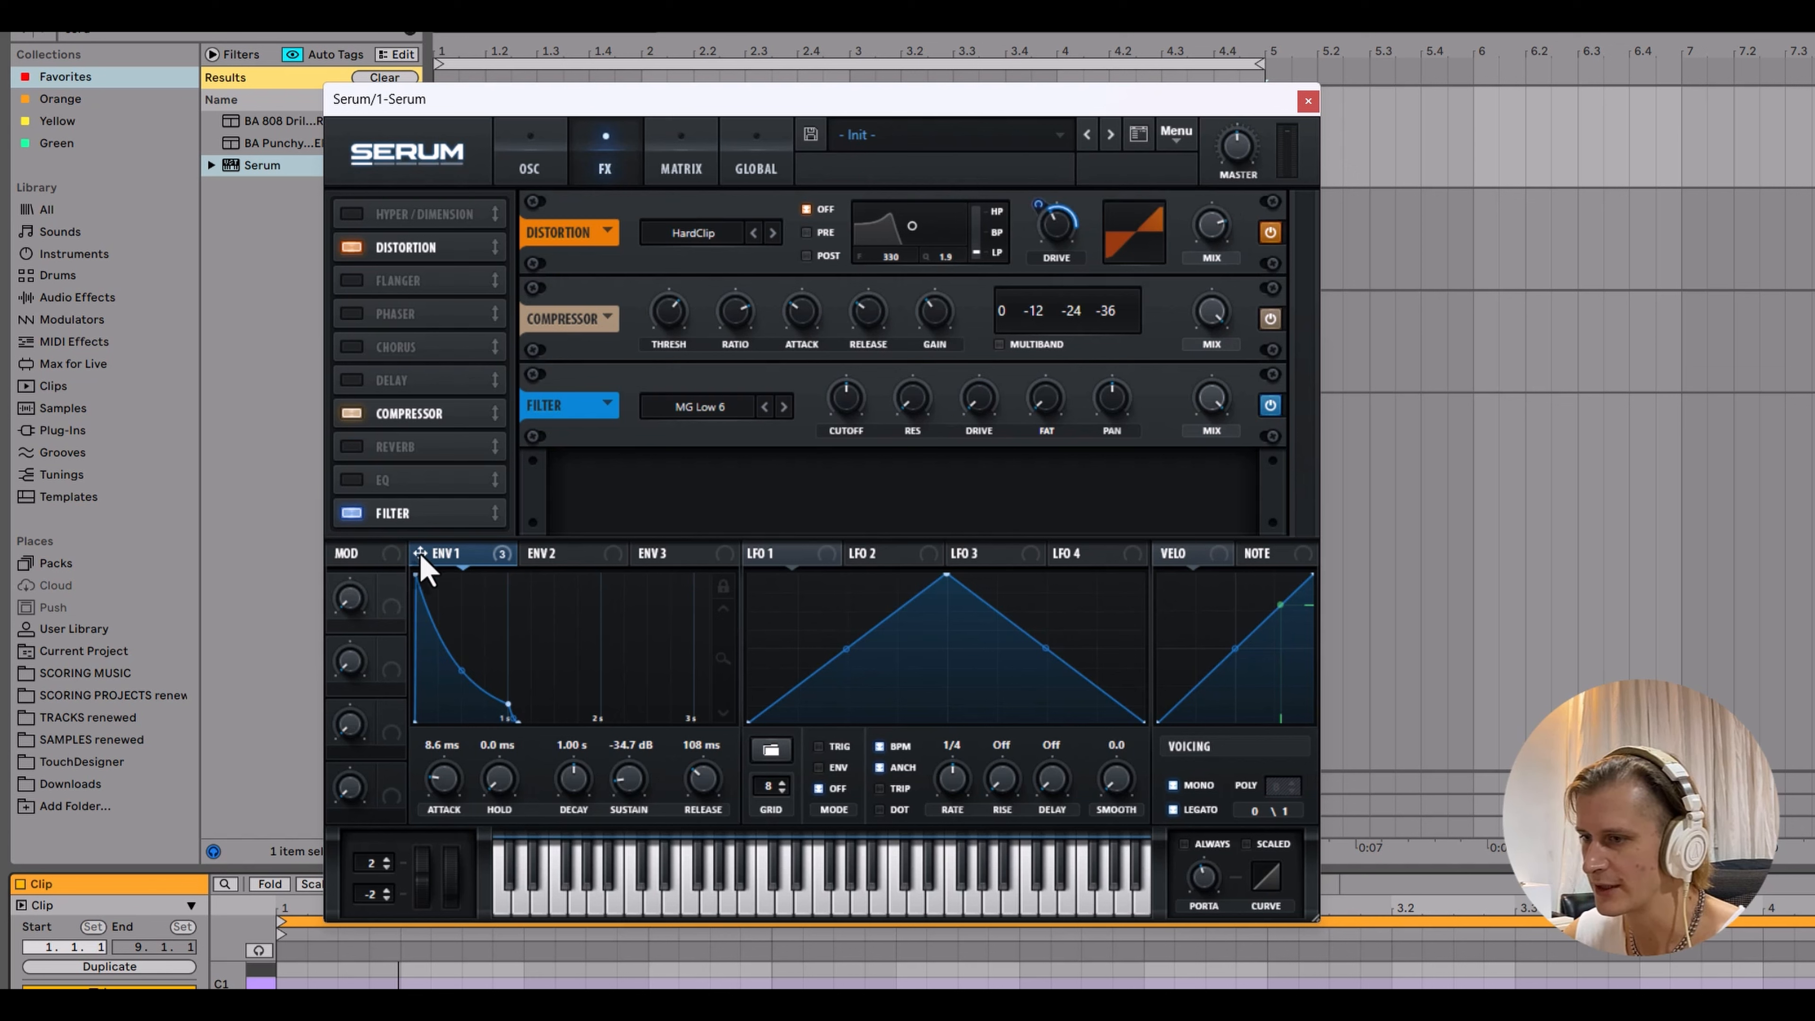
Step: Modulate the effects filter's cutoff with envelope 1, lower the base cutoff, and reduce the modulation amount
{"action": "left_click_drag", "start_coordinate": [420, 556], "coordinate": [855, 389]}
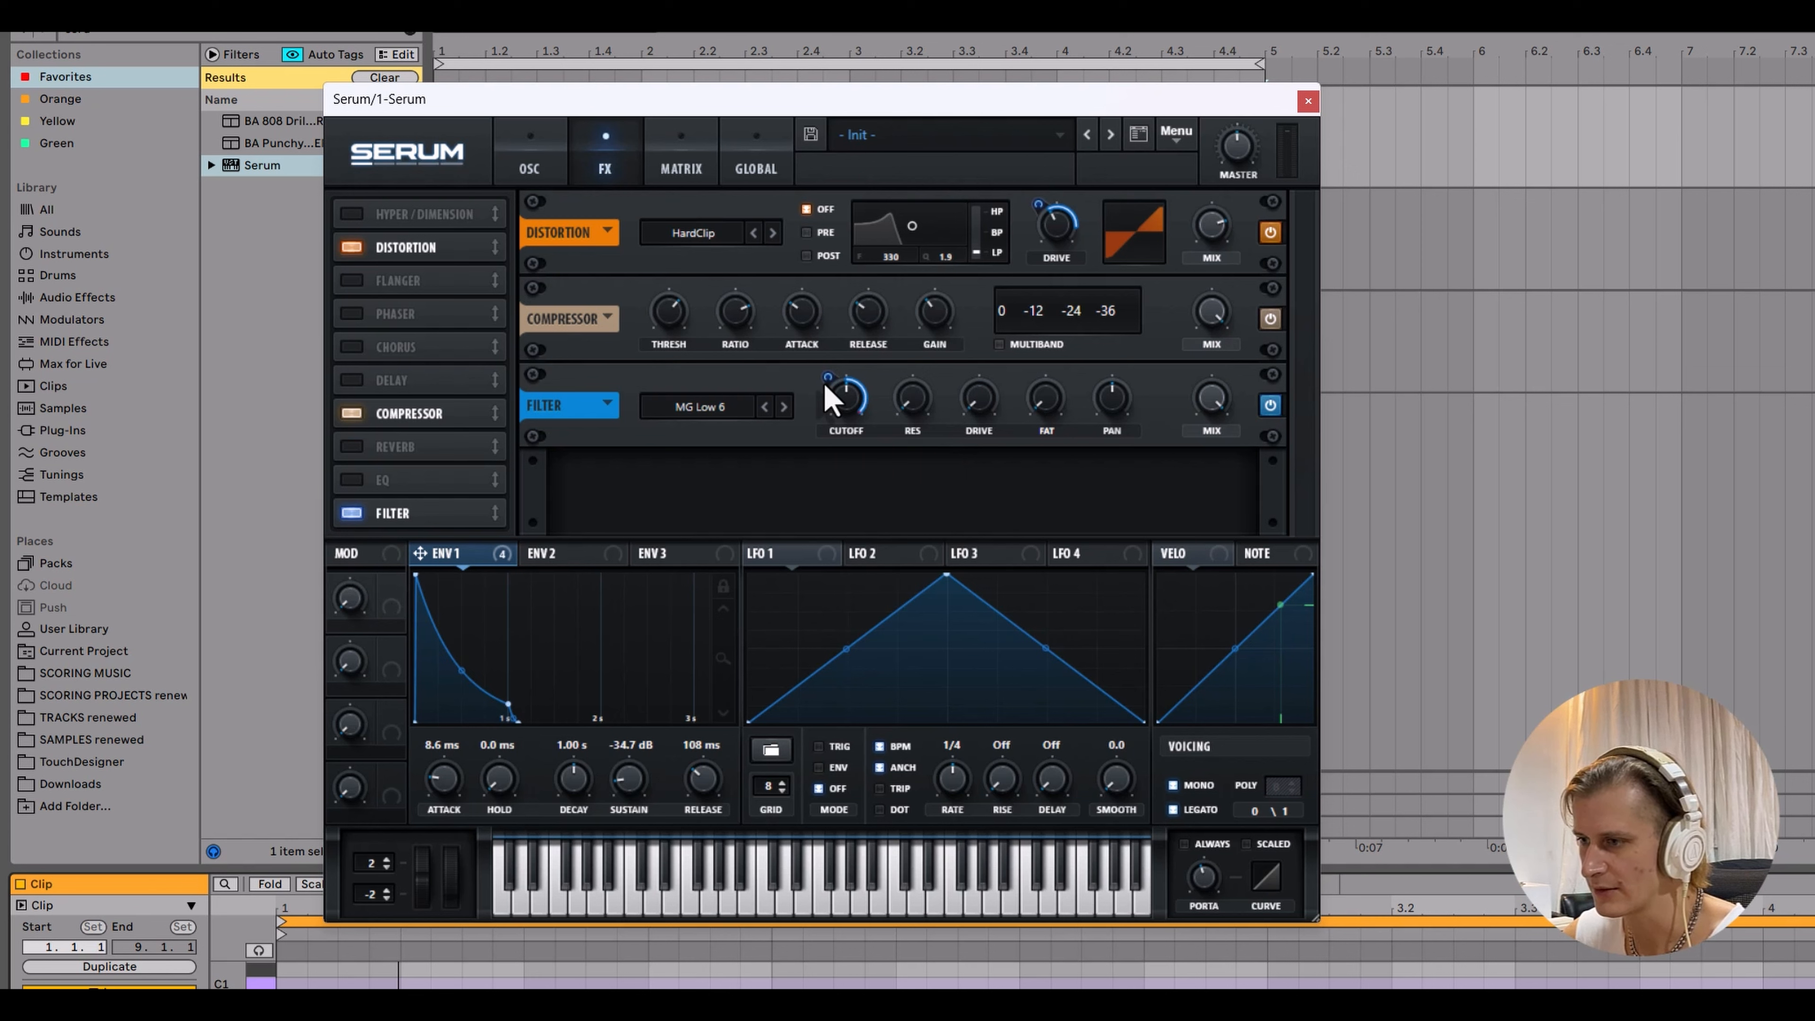
{"action": "mouse_move", "coordinate": [846, 400]}
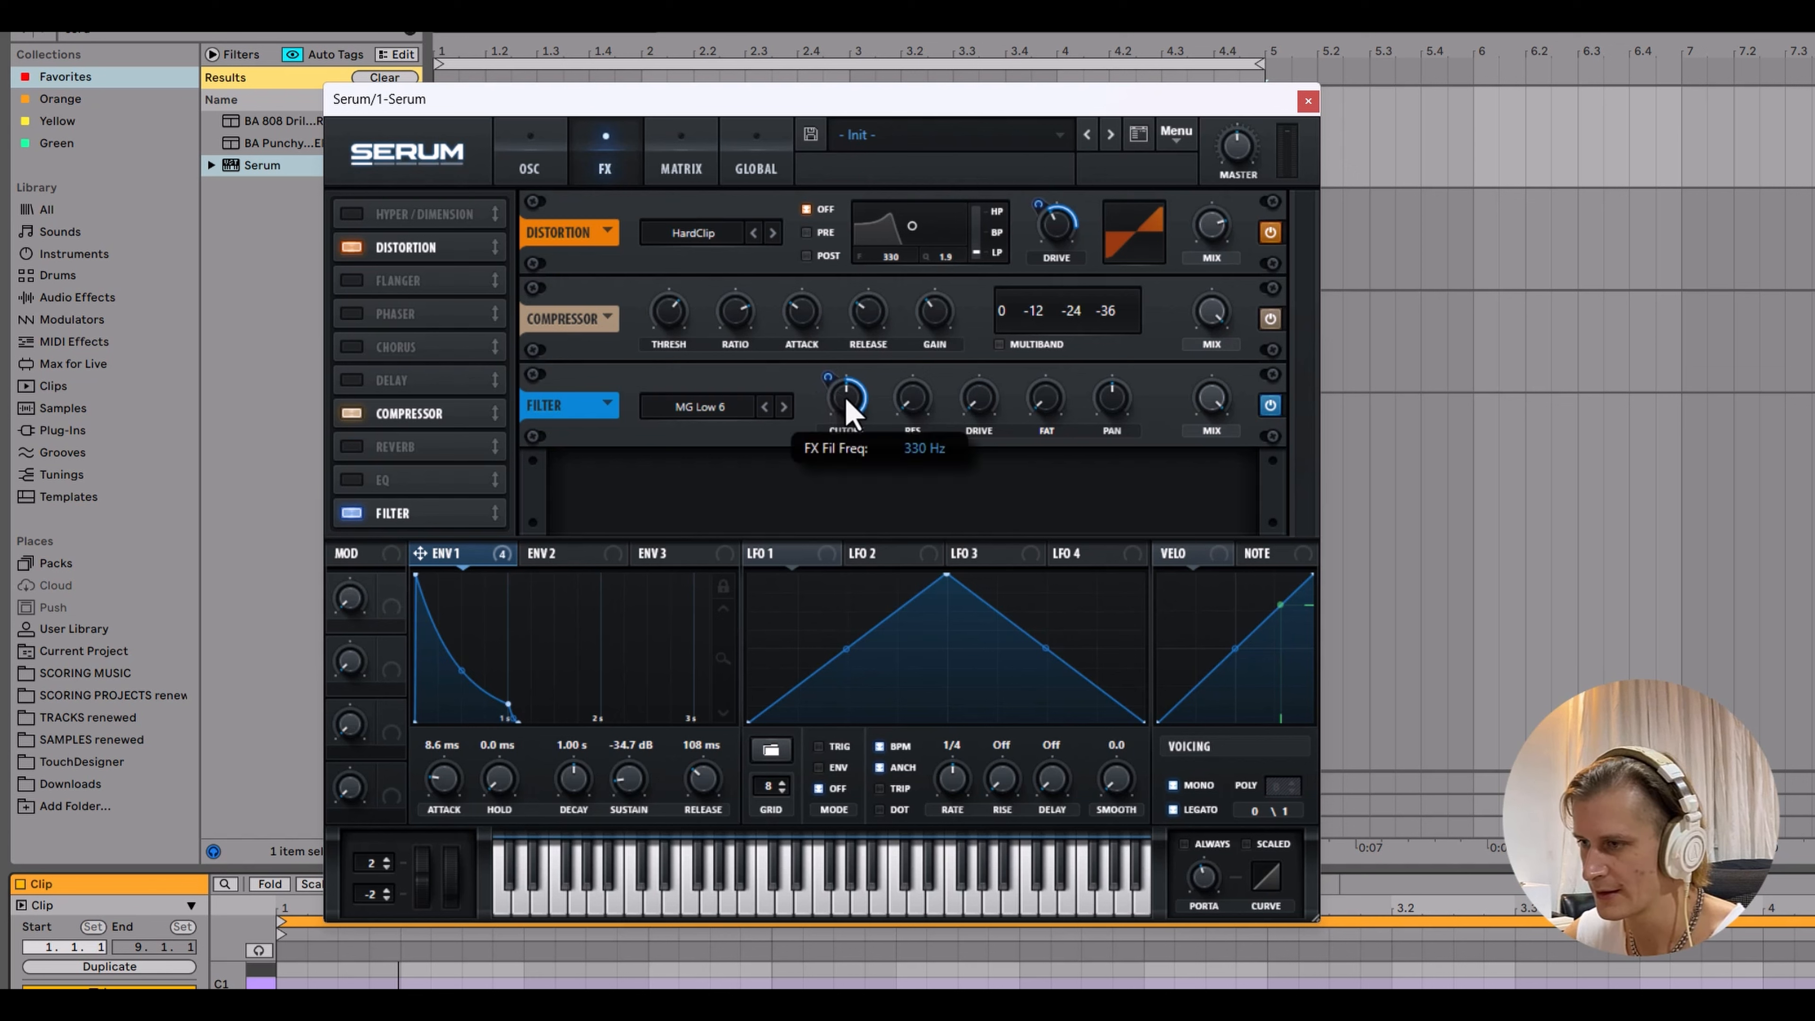
{"action": "left_click_drag", "start_coordinate": [845, 397], "coordinate": [830, 412]}
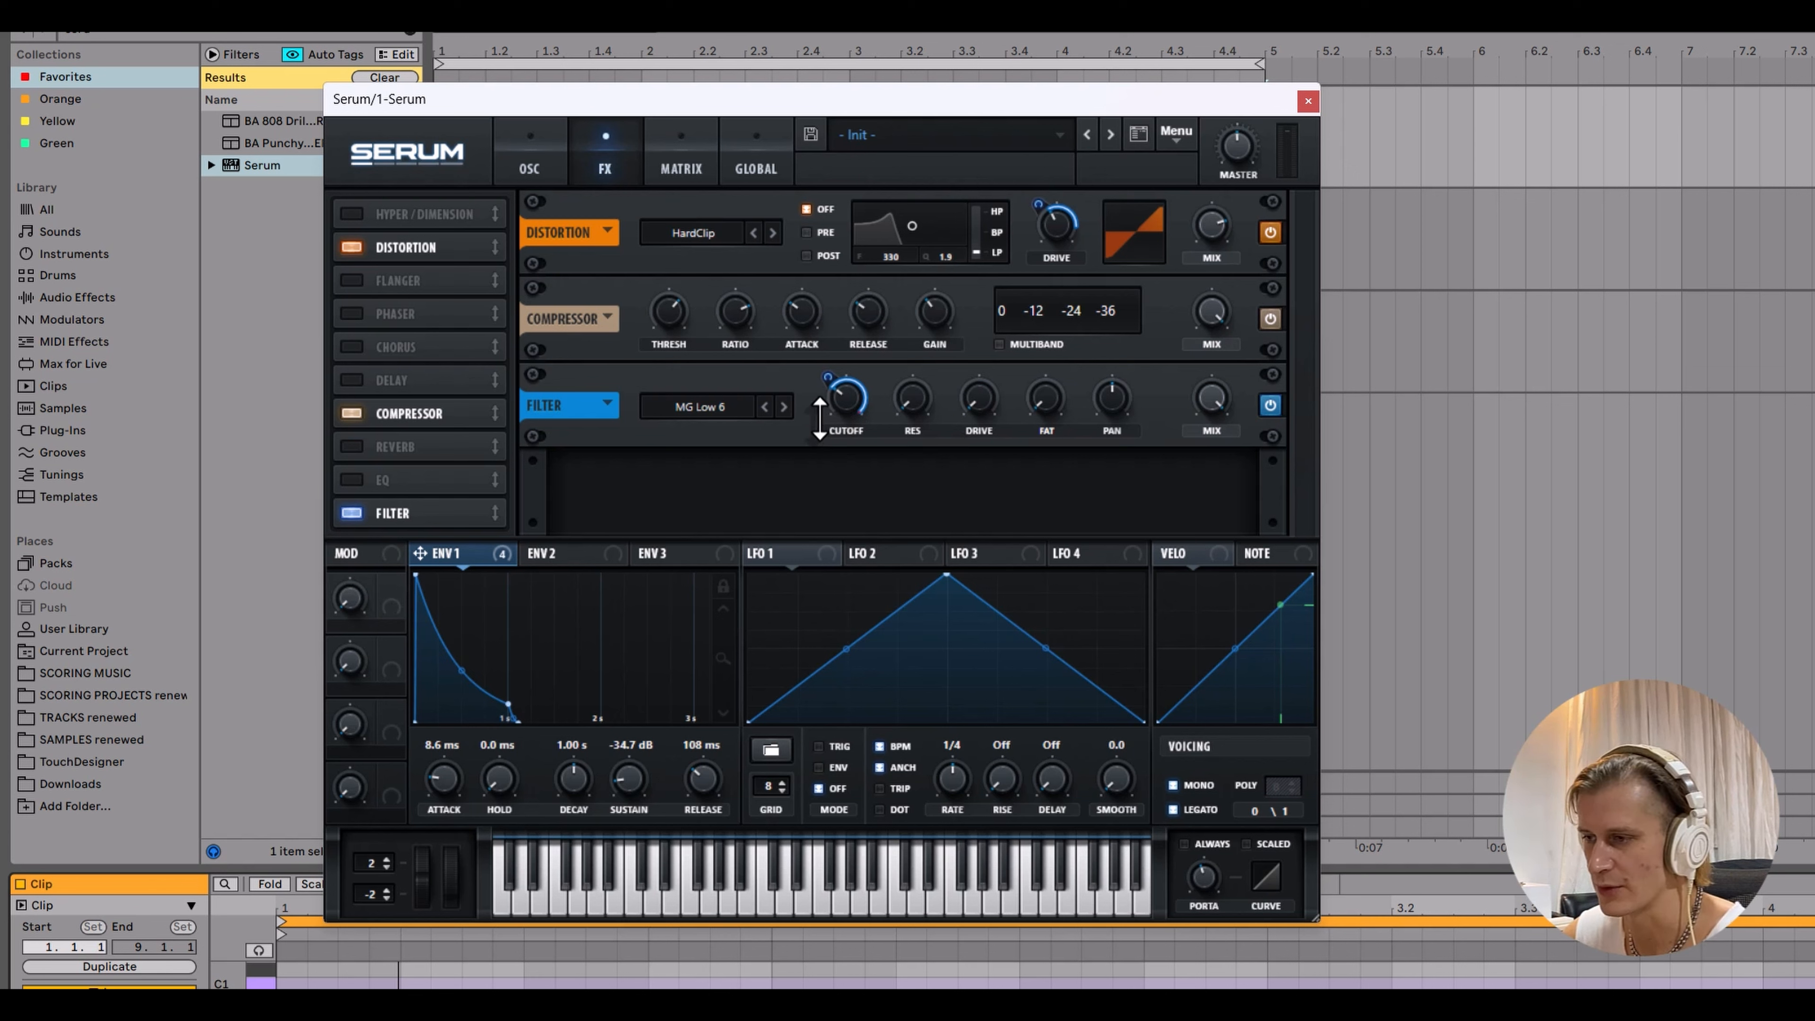
{"action": "left_click_drag", "start_coordinate": [829, 376], "coordinate": [807, 408]}
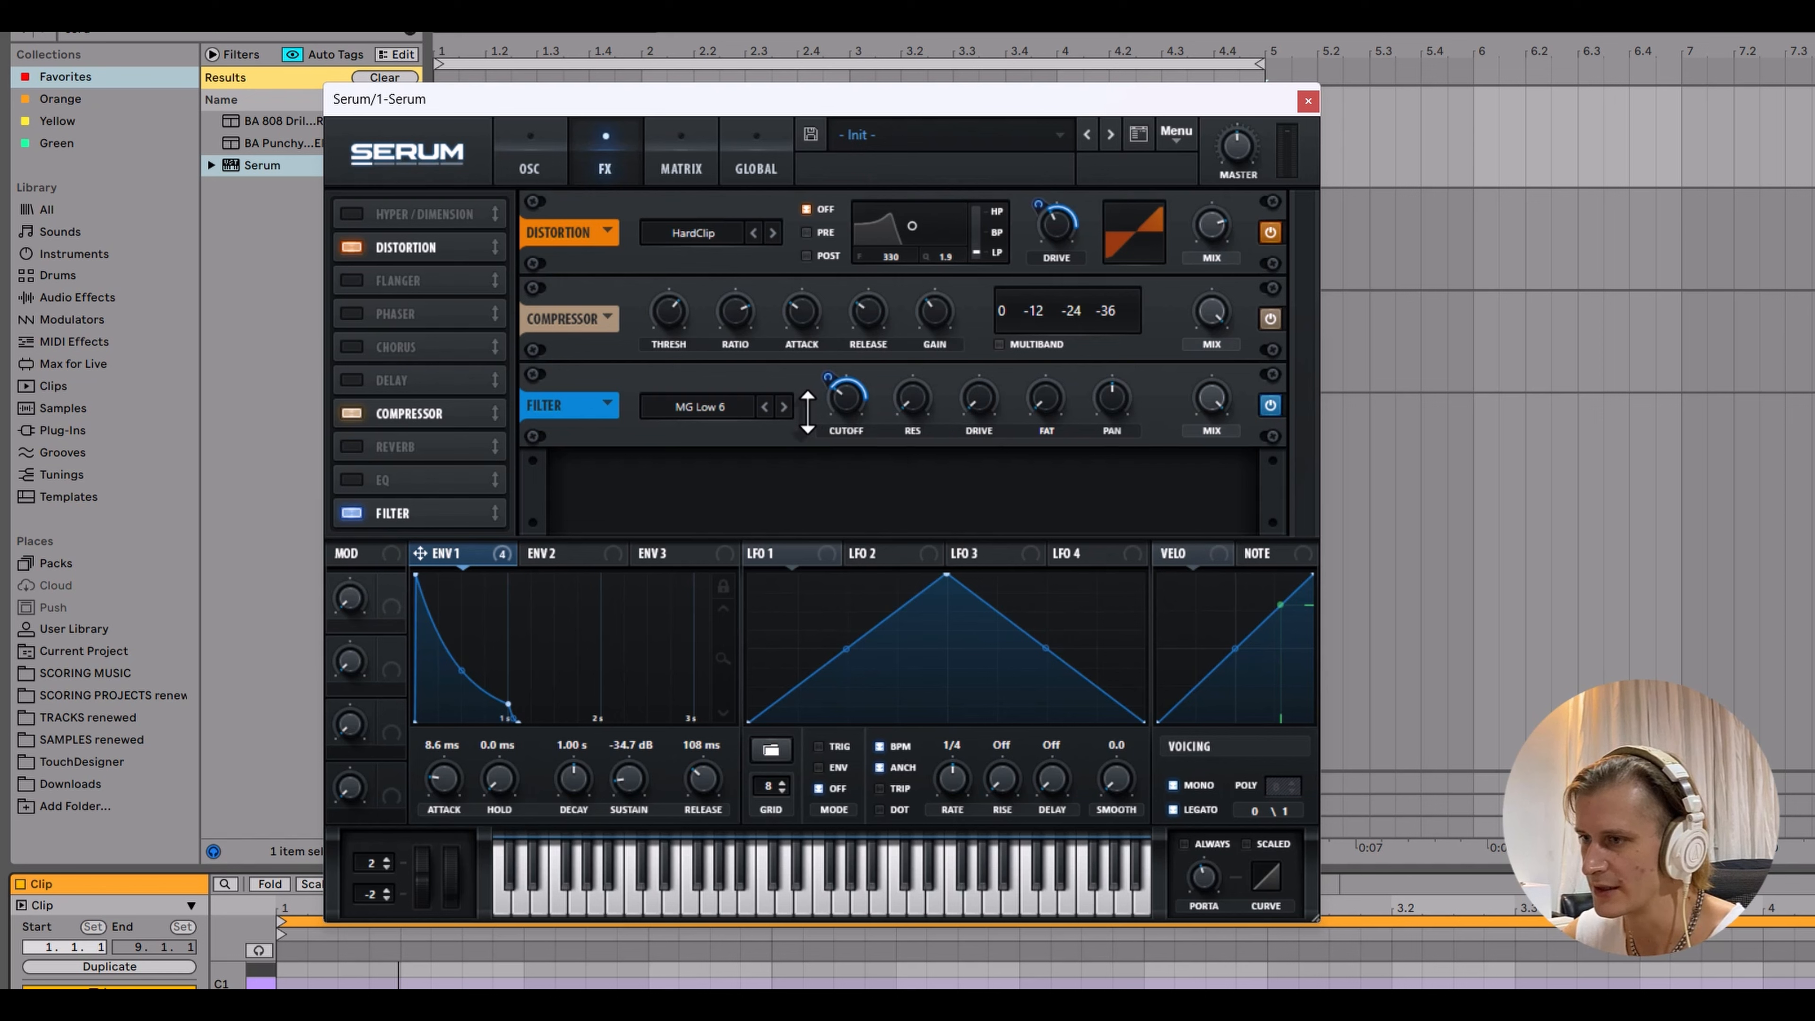
Step: Raise the drive of the MG Low 24 filter in the oscillator section slightly
{"action": "left_click", "coordinate": [529, 170]}
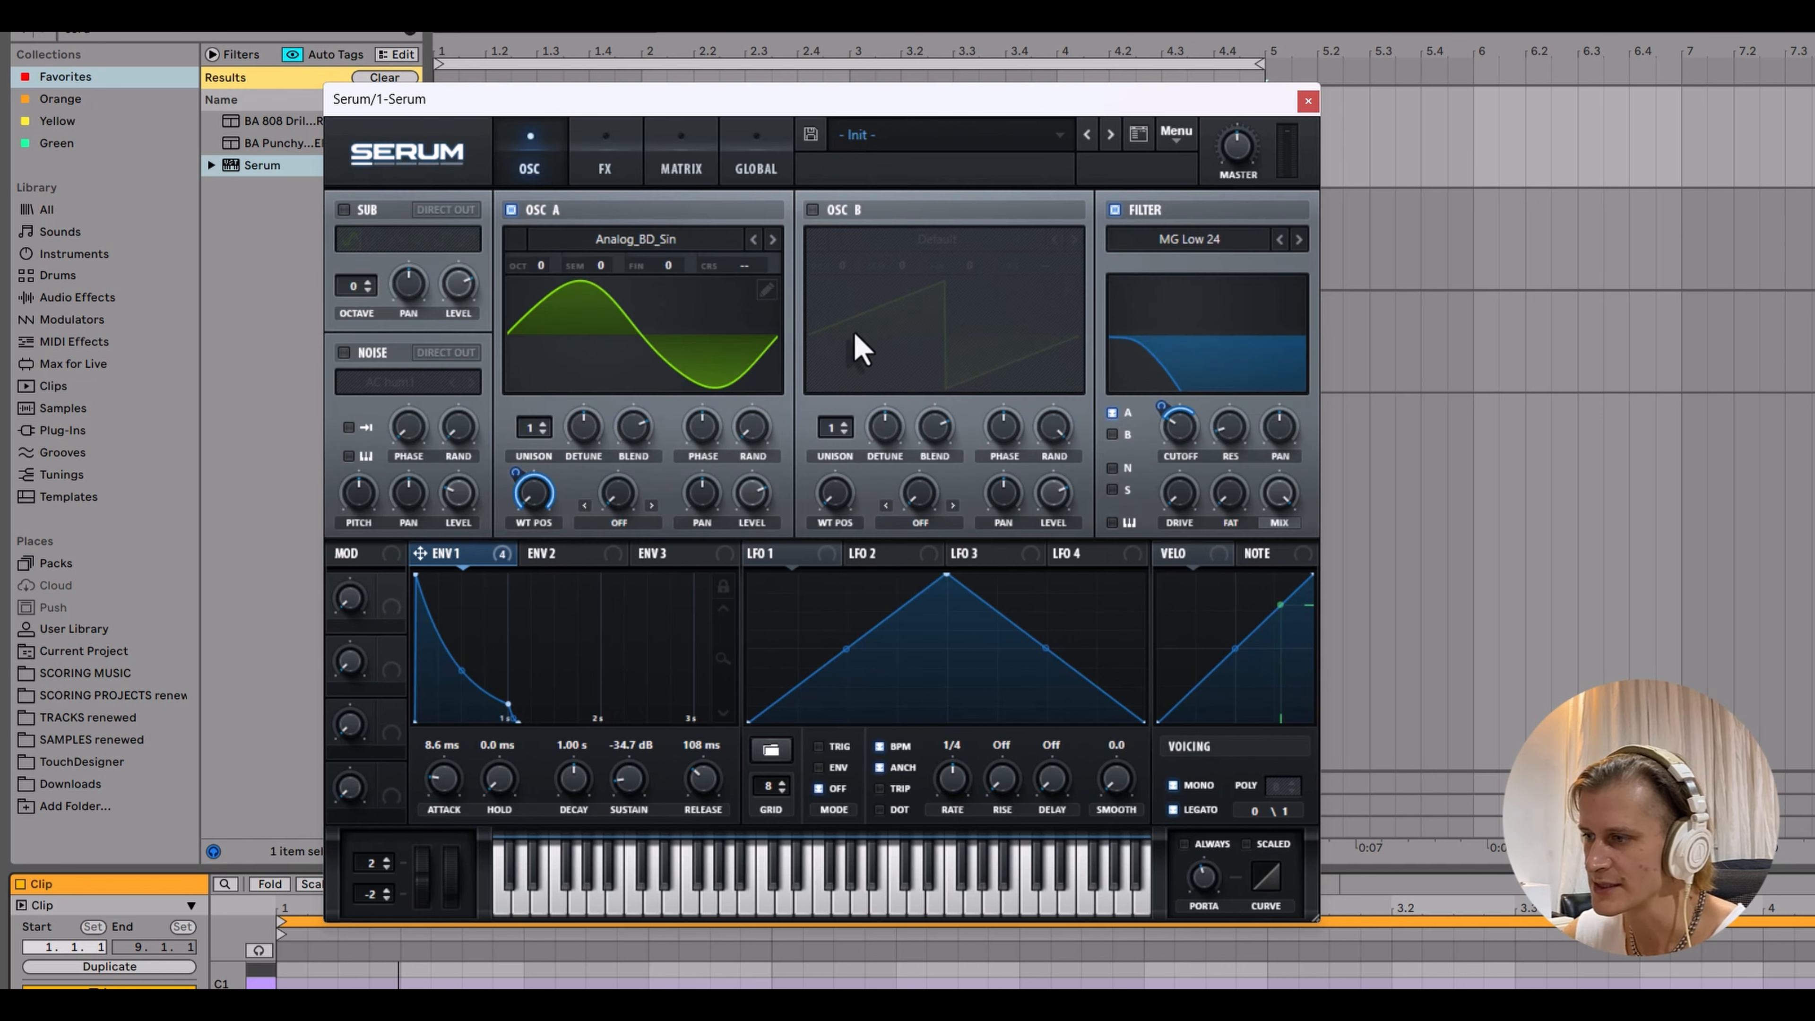
{"action": "left_click_drag", "start_coordinate": [1188, 509], "coordinate": [1194, 759]}
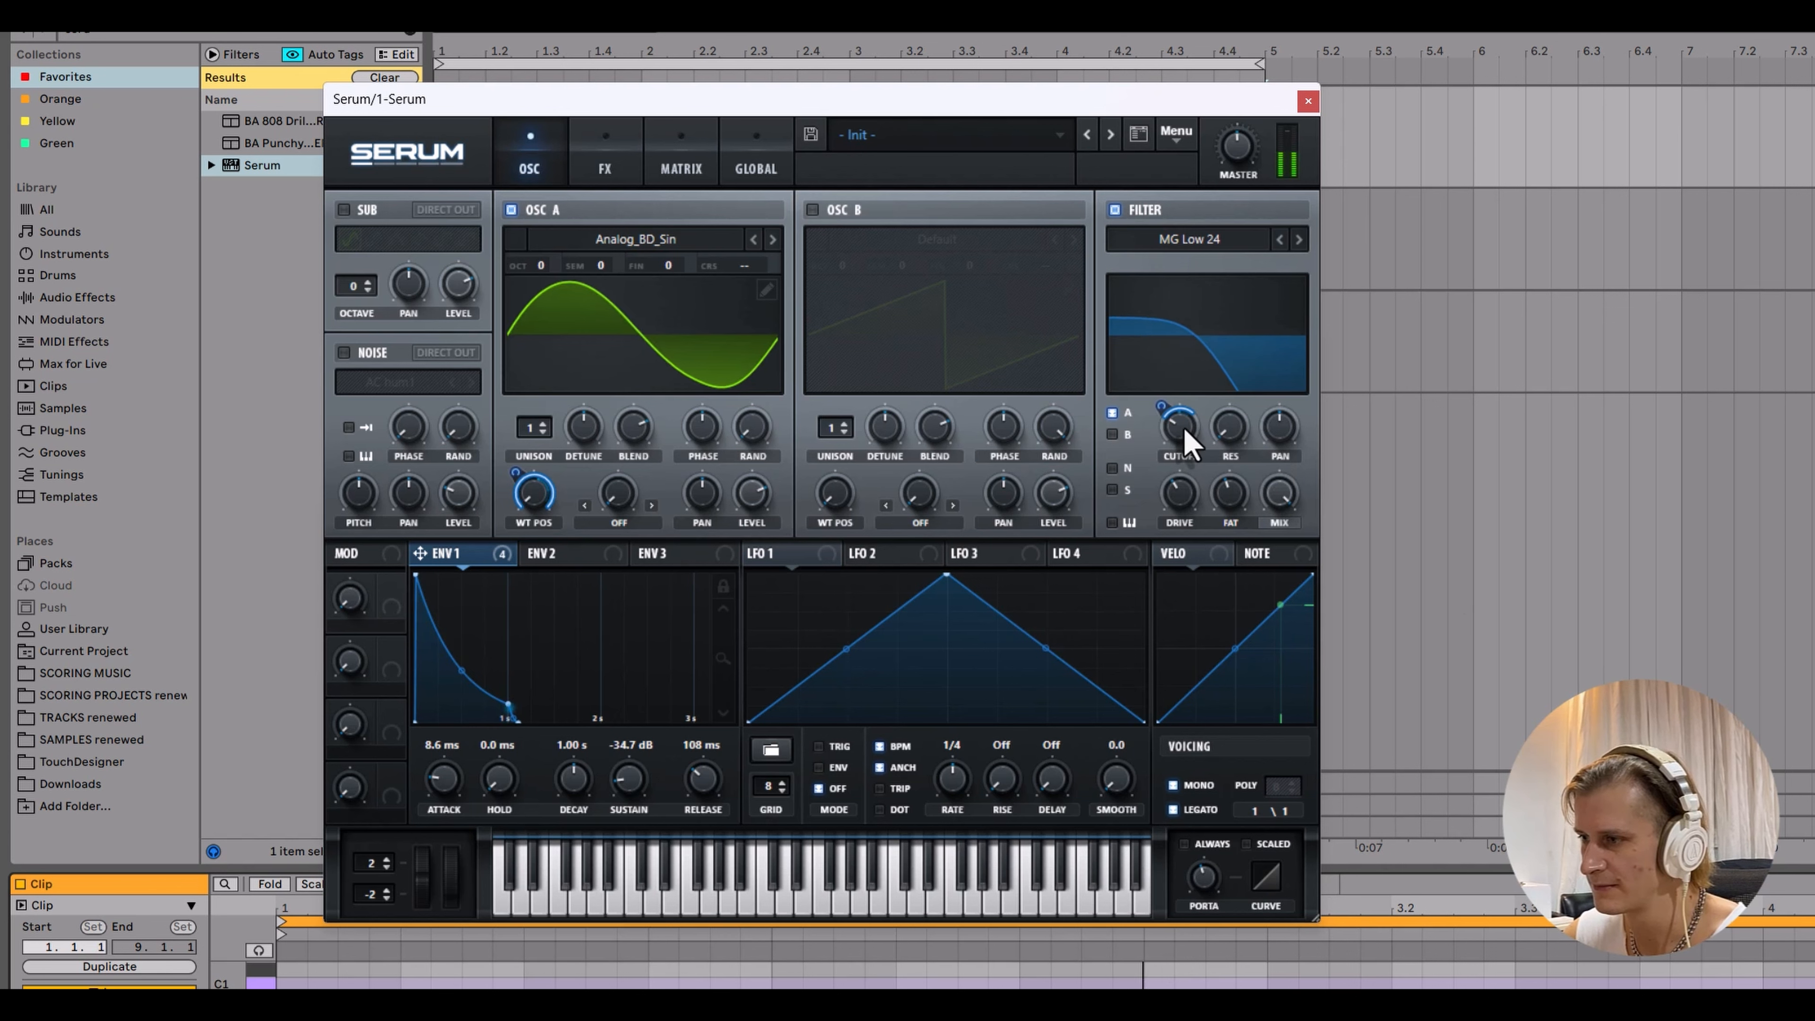
{"action": "mouse_move", "coordinate": [1185, 431]}
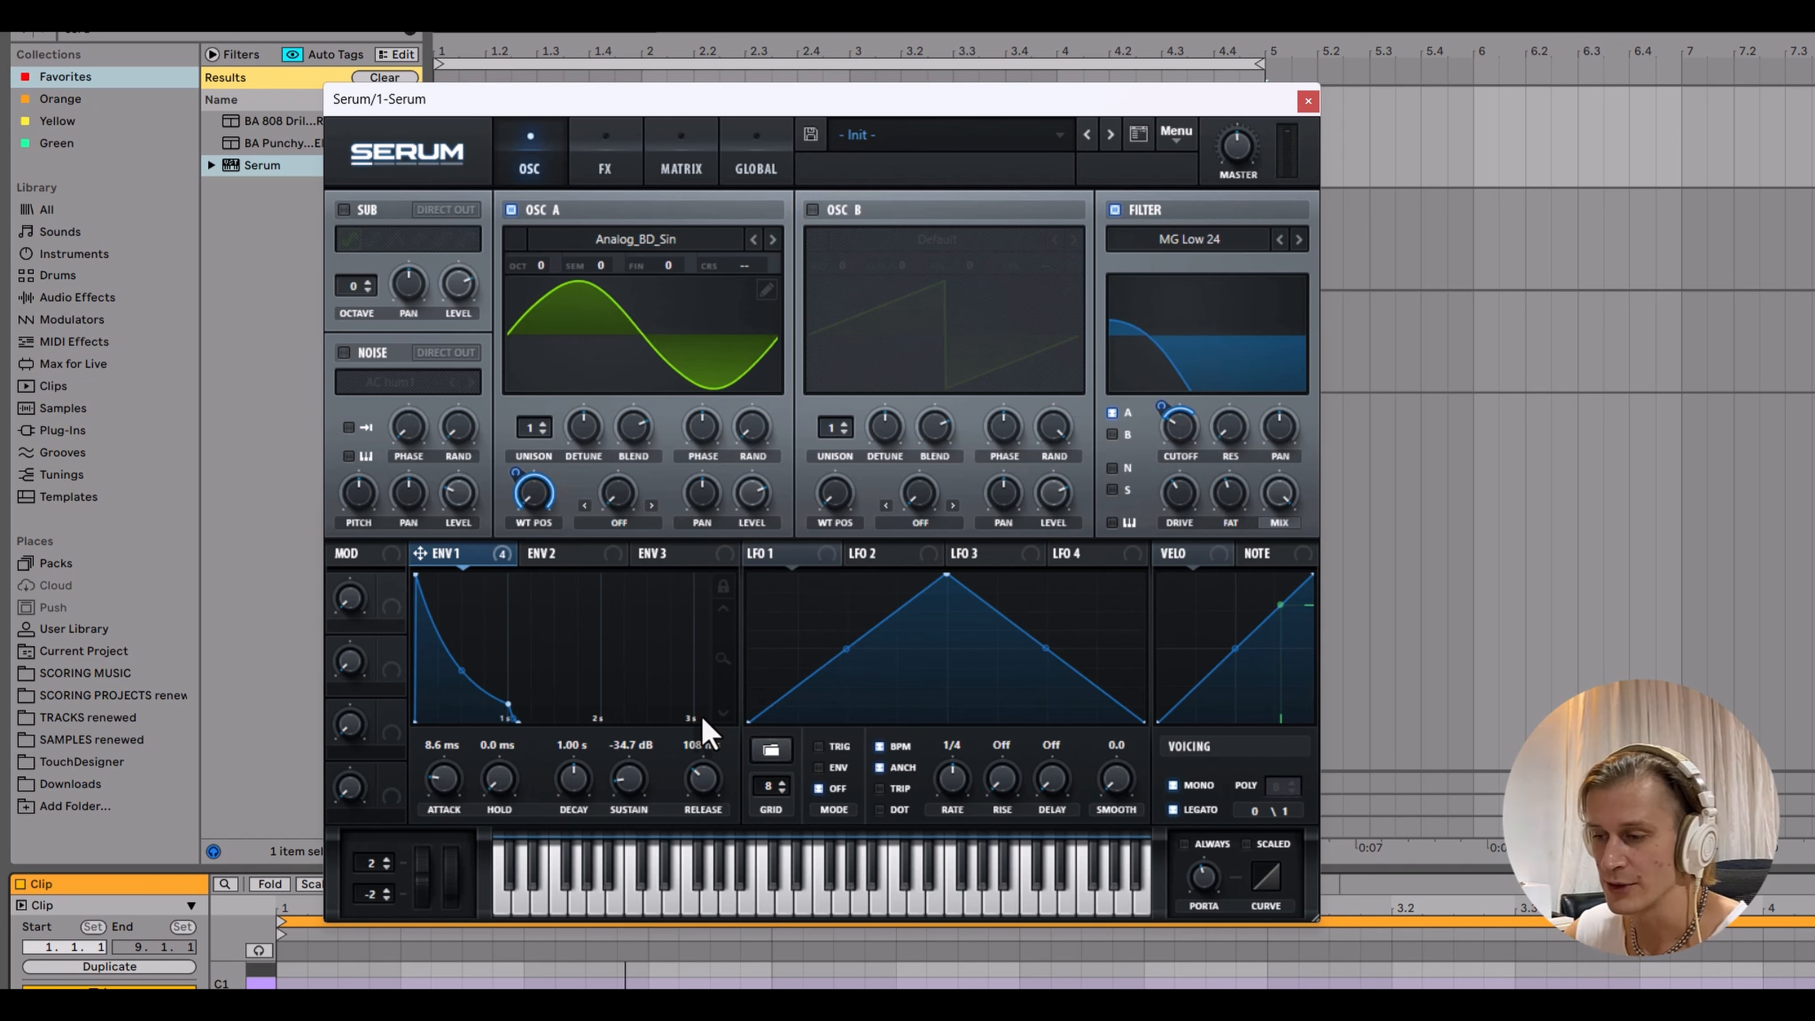
Step: Set envelope 1's release to 245 ms and its sustain to -27.8 dB
{"action": "left_click", "coordinate": [702, 786]}
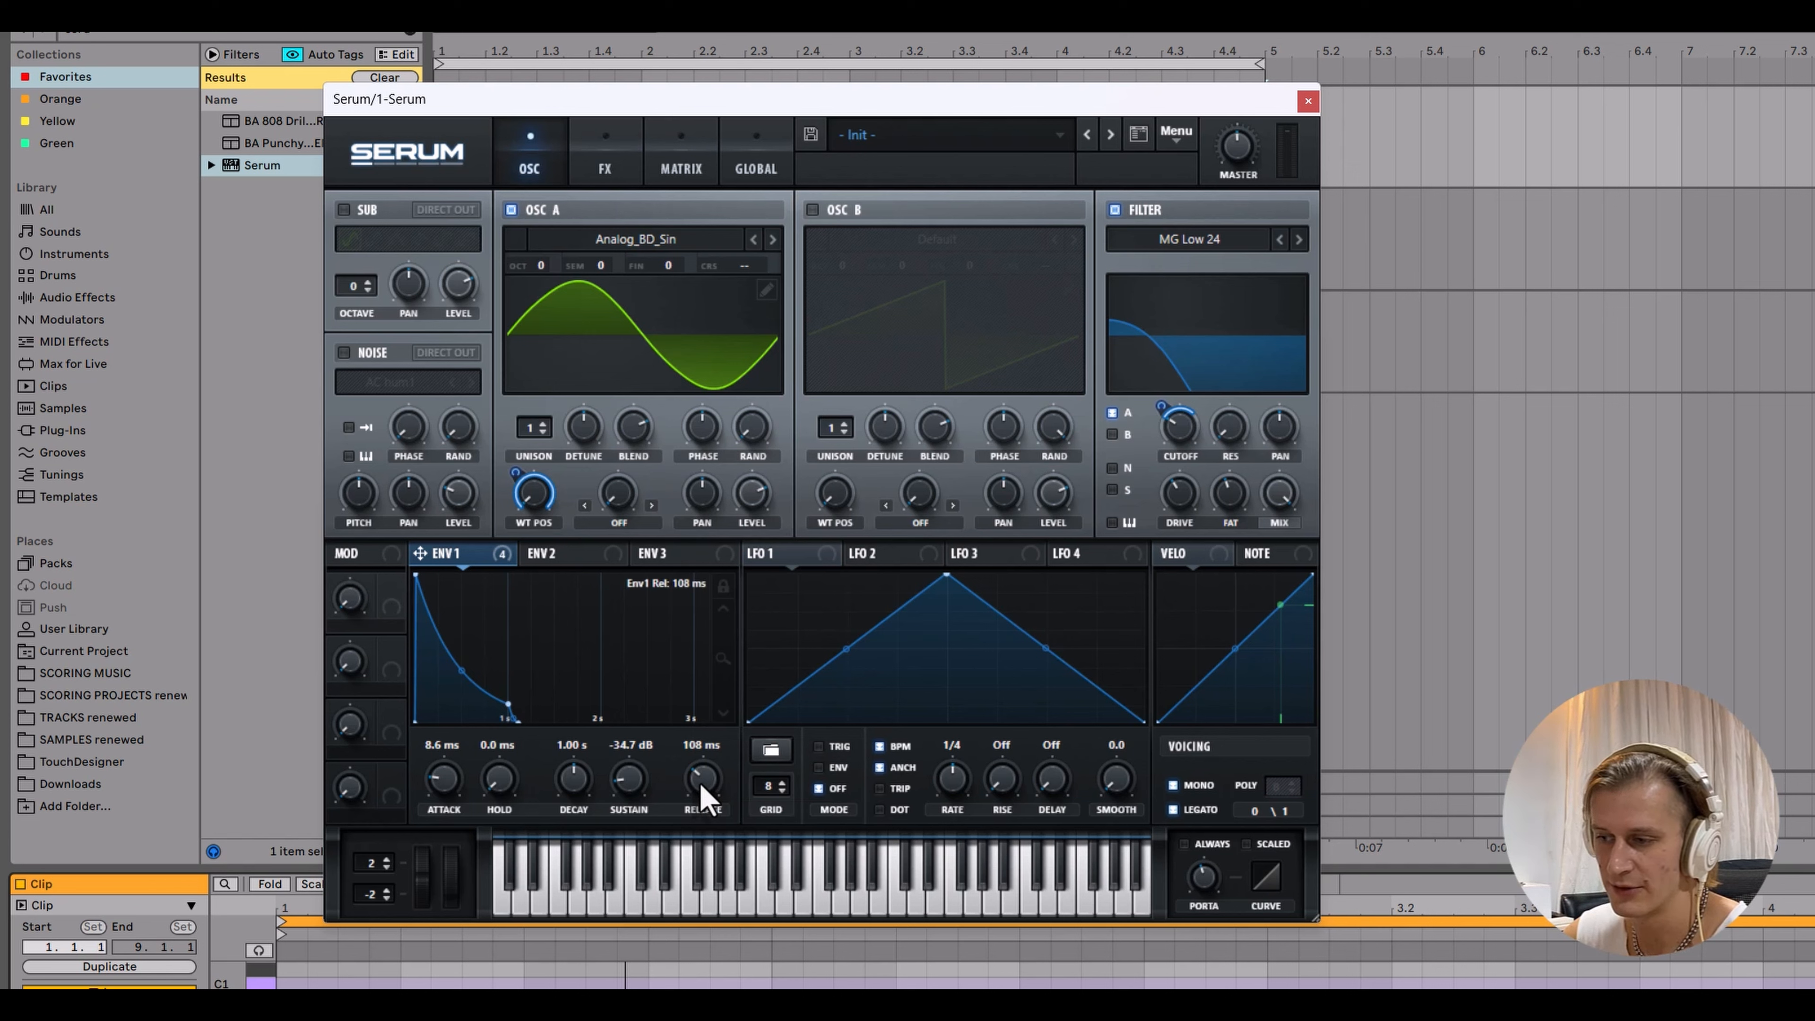
{"action": "left_click_drag", "start_coordinate": [701, 784], "coordinate": [627, 797]}
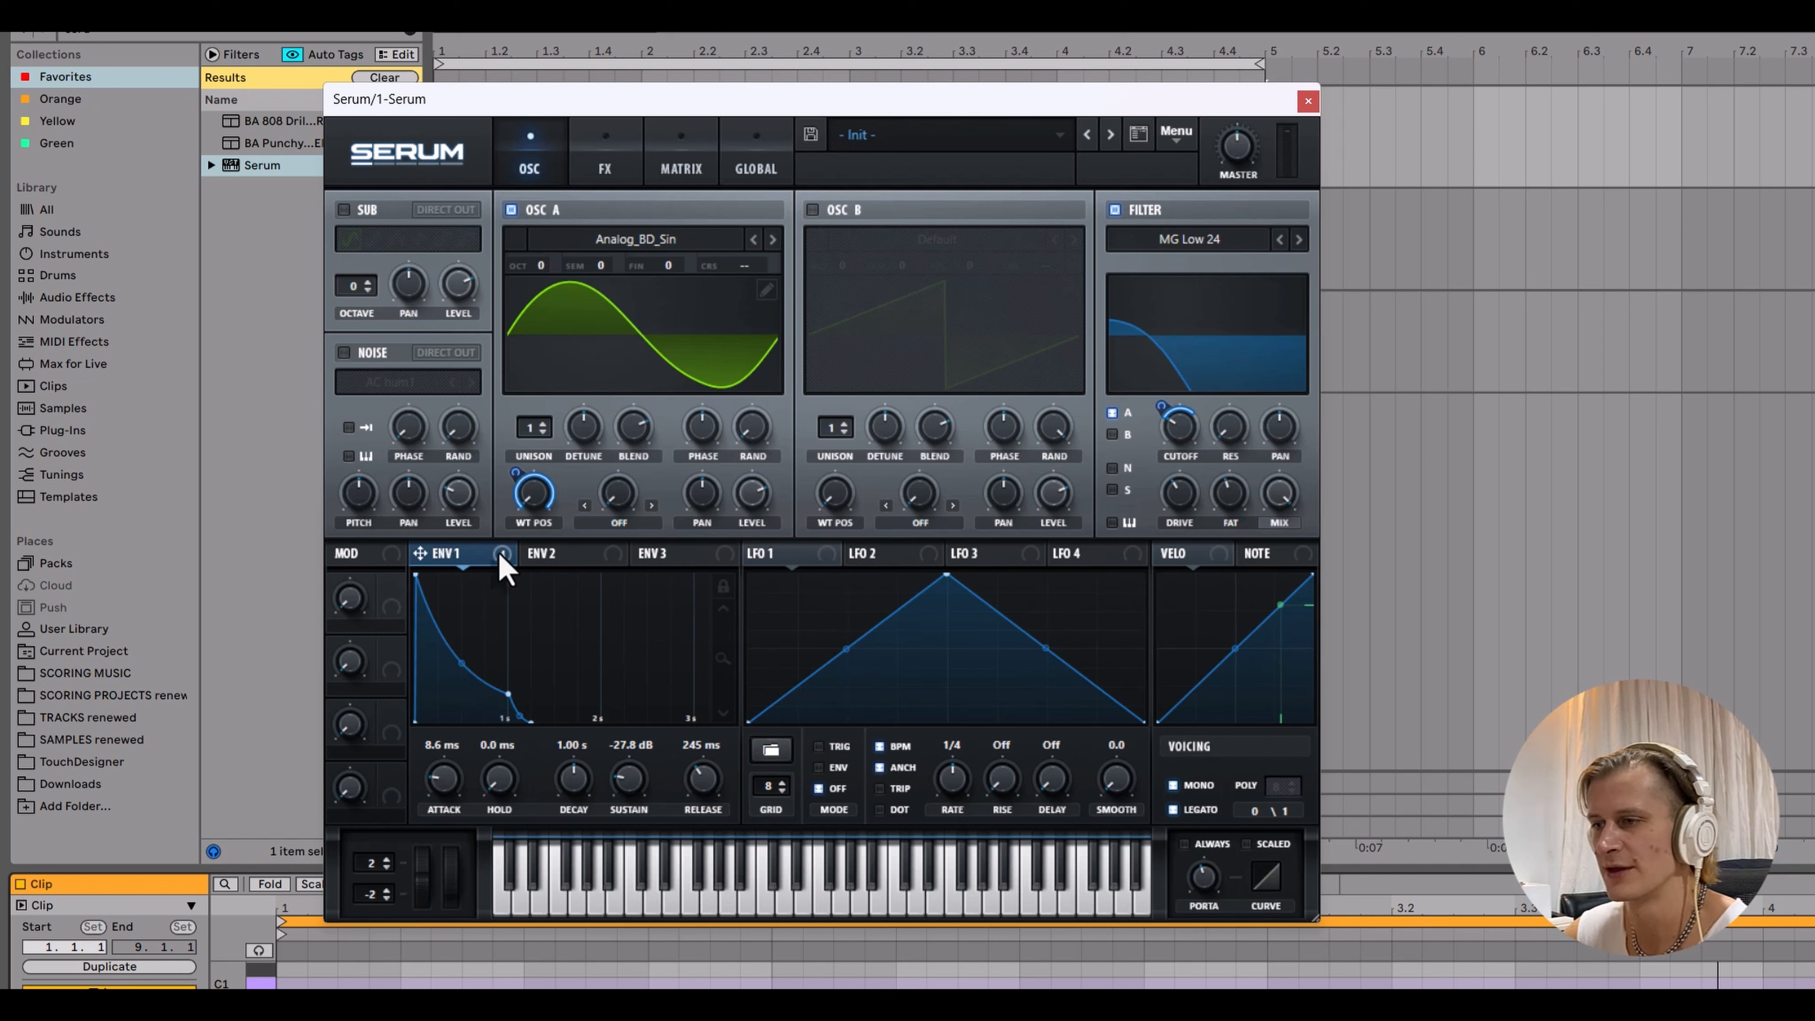
Step: Fine-tune envelope 1's modulation of the distortion drive, then lower the effects filter's cutoff and adjust its modulation amount
{"action": "left_click", "coordinate": [603, 172]}
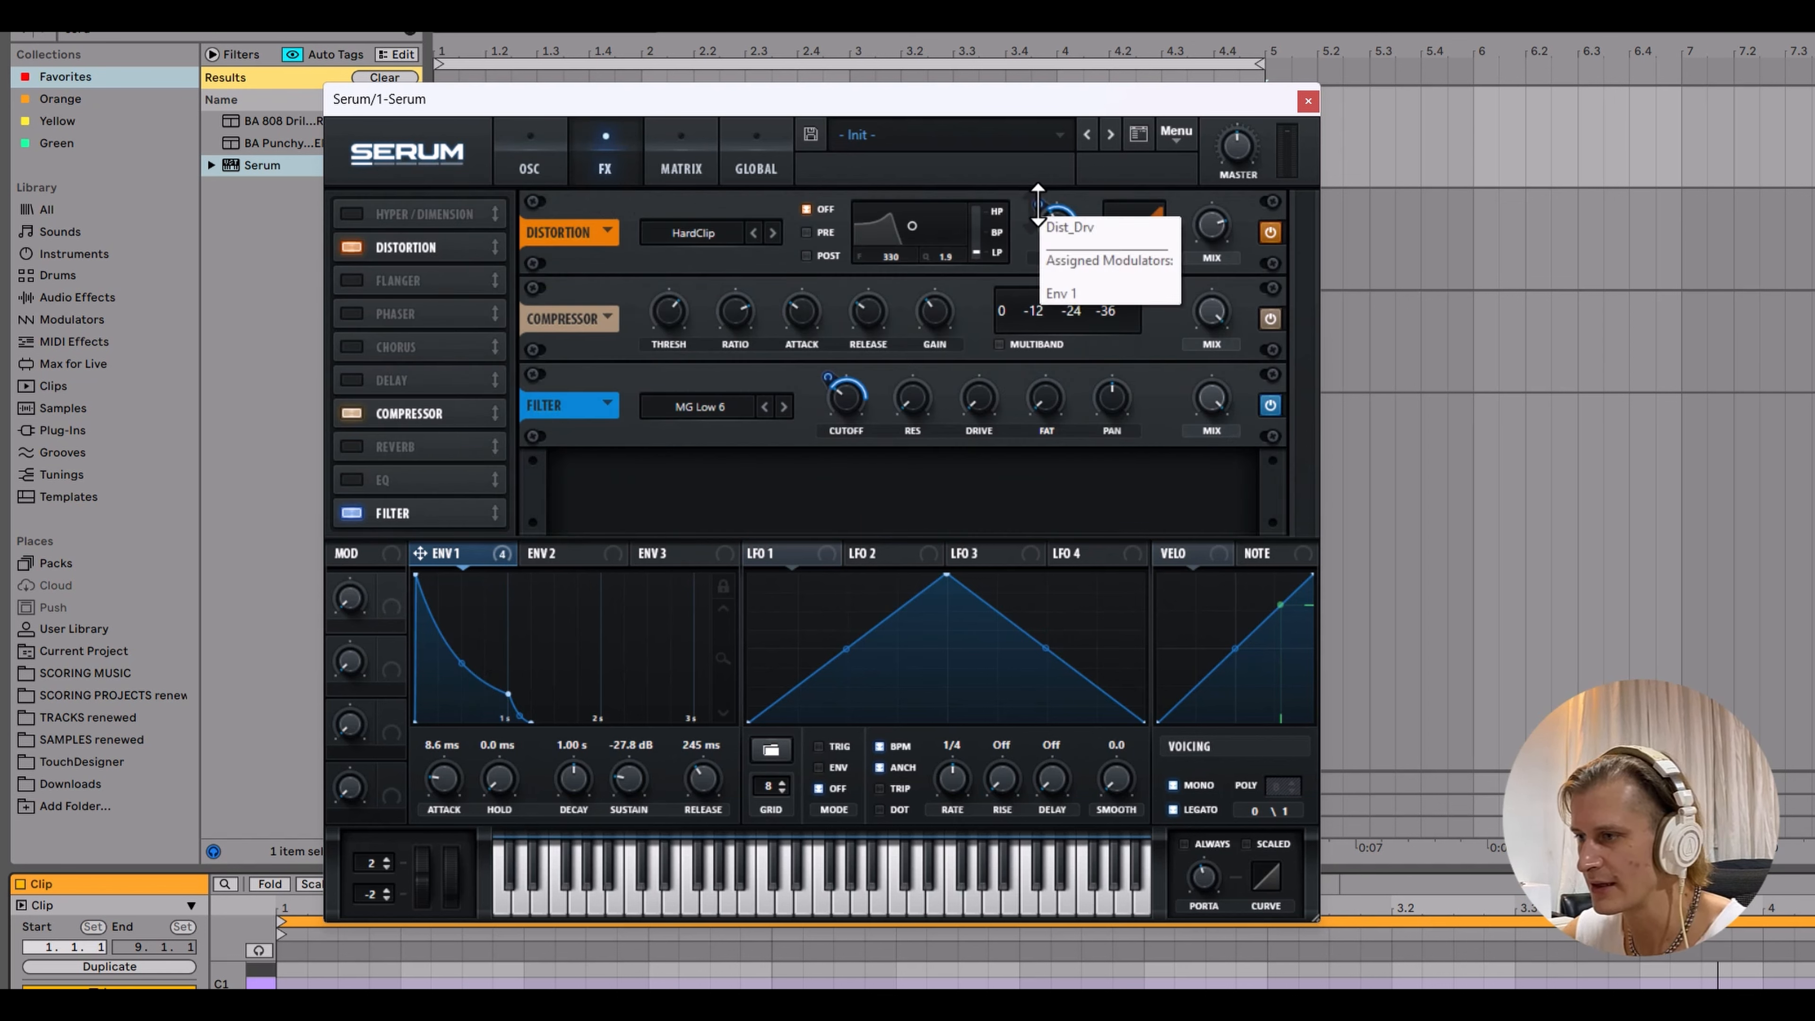
{"action": "left_click_drag", "start_coordinate": [1039, 204], "coordinate": [1035, 208]}
{"action": "left_click_drag", "start_coordinate": [838, 412], "coordinate": [835, 423]}
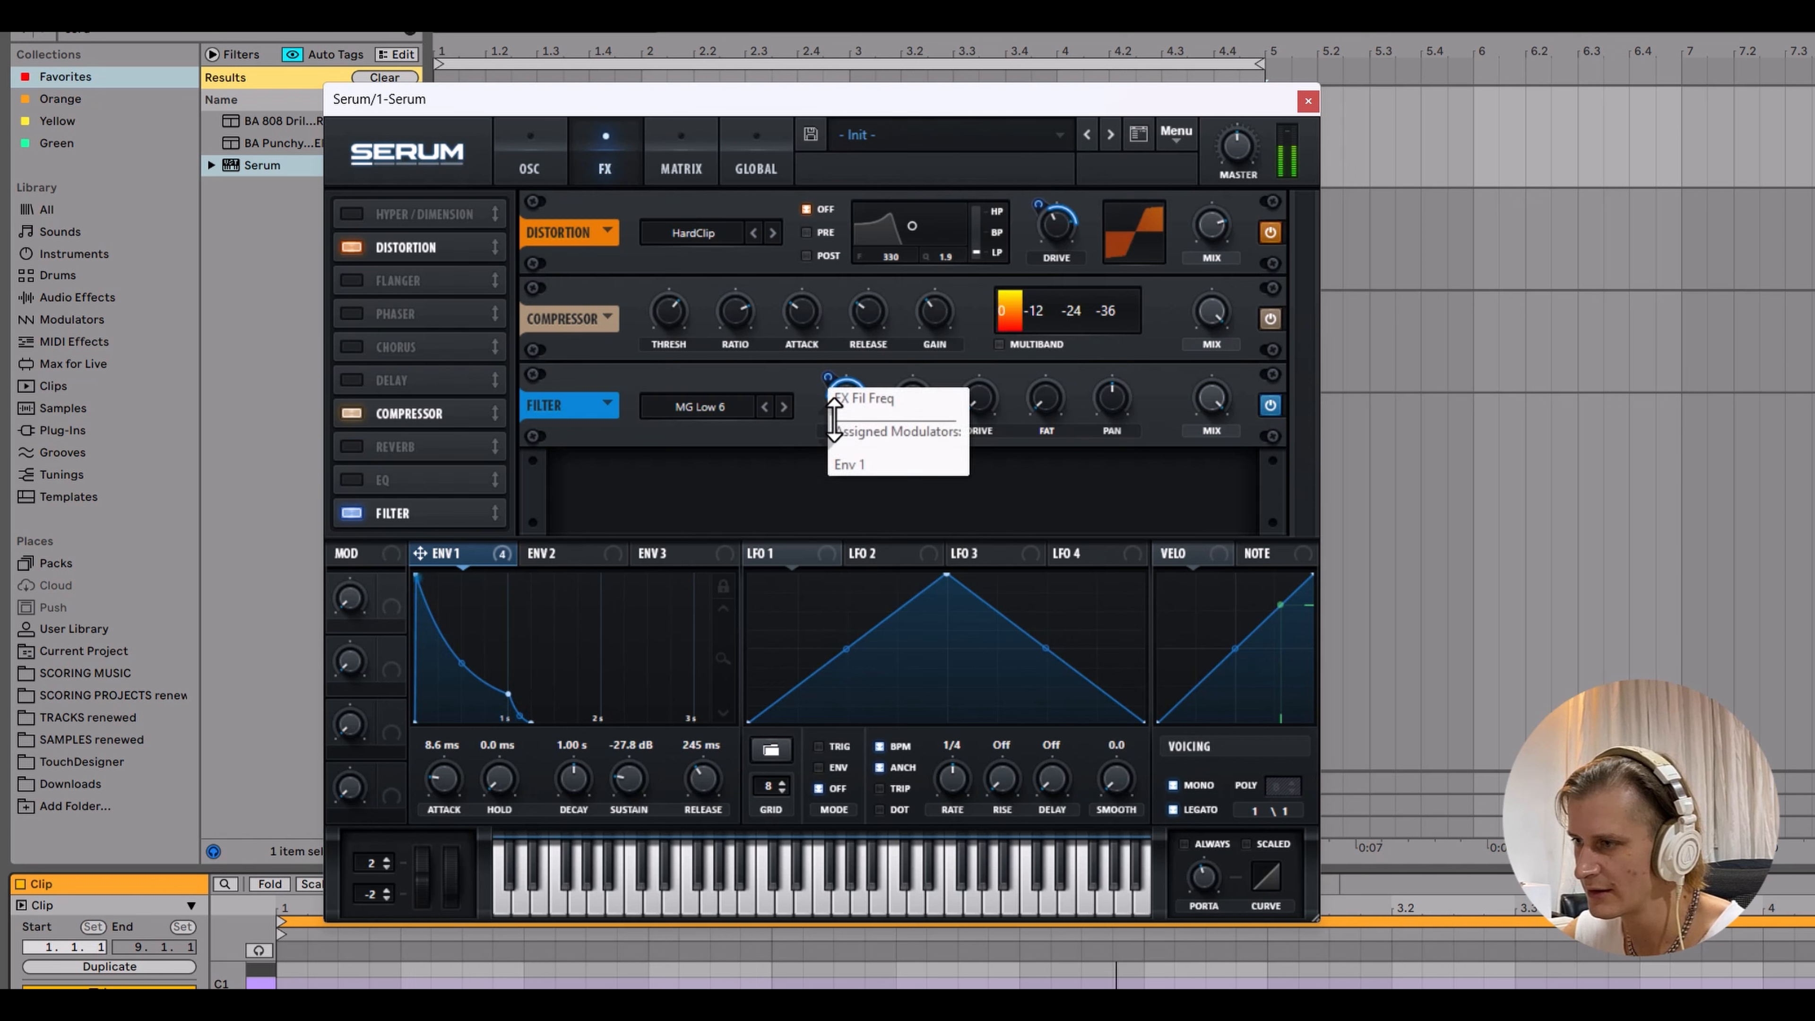
{"action": "left_click_drag", "start_coordinate": [830, 398], "coordinate": [825, 384]}
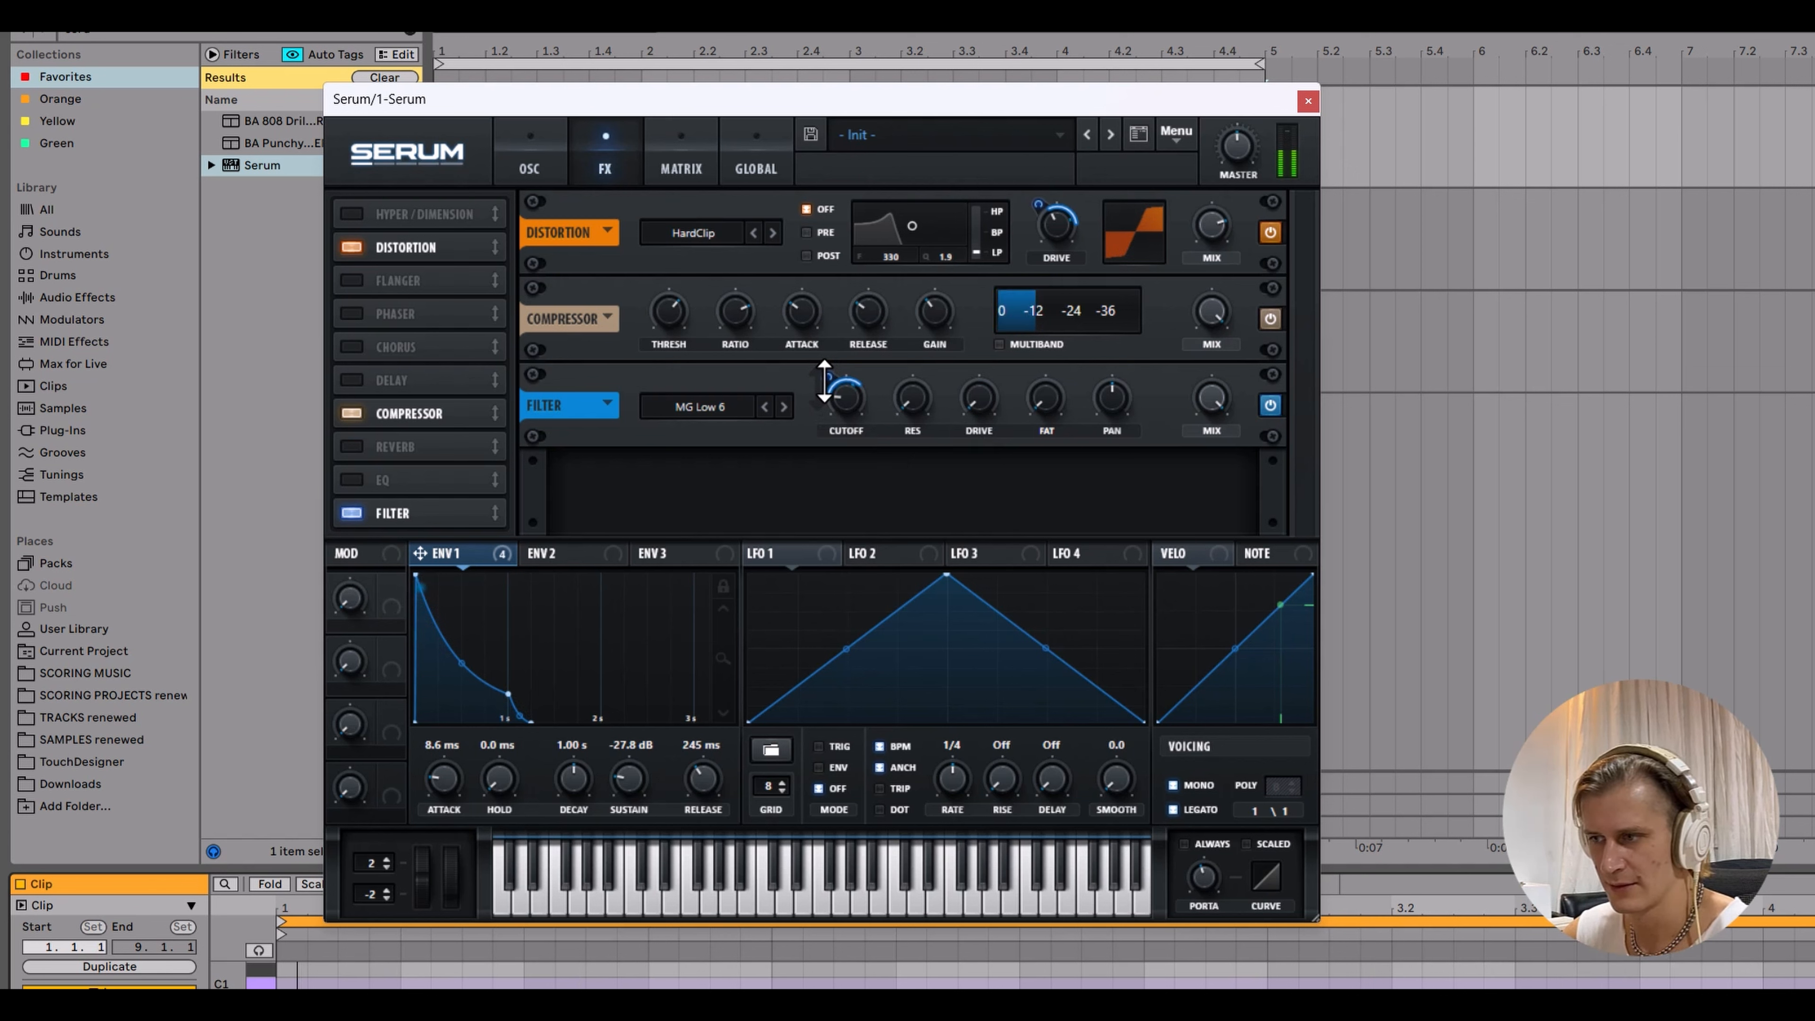
Step: Enable keyboard tracking on the oscillator section's MG Low 24 filter and play the clip to audition the bass
{"action": "left_click", "coordinate": [529, 172]}
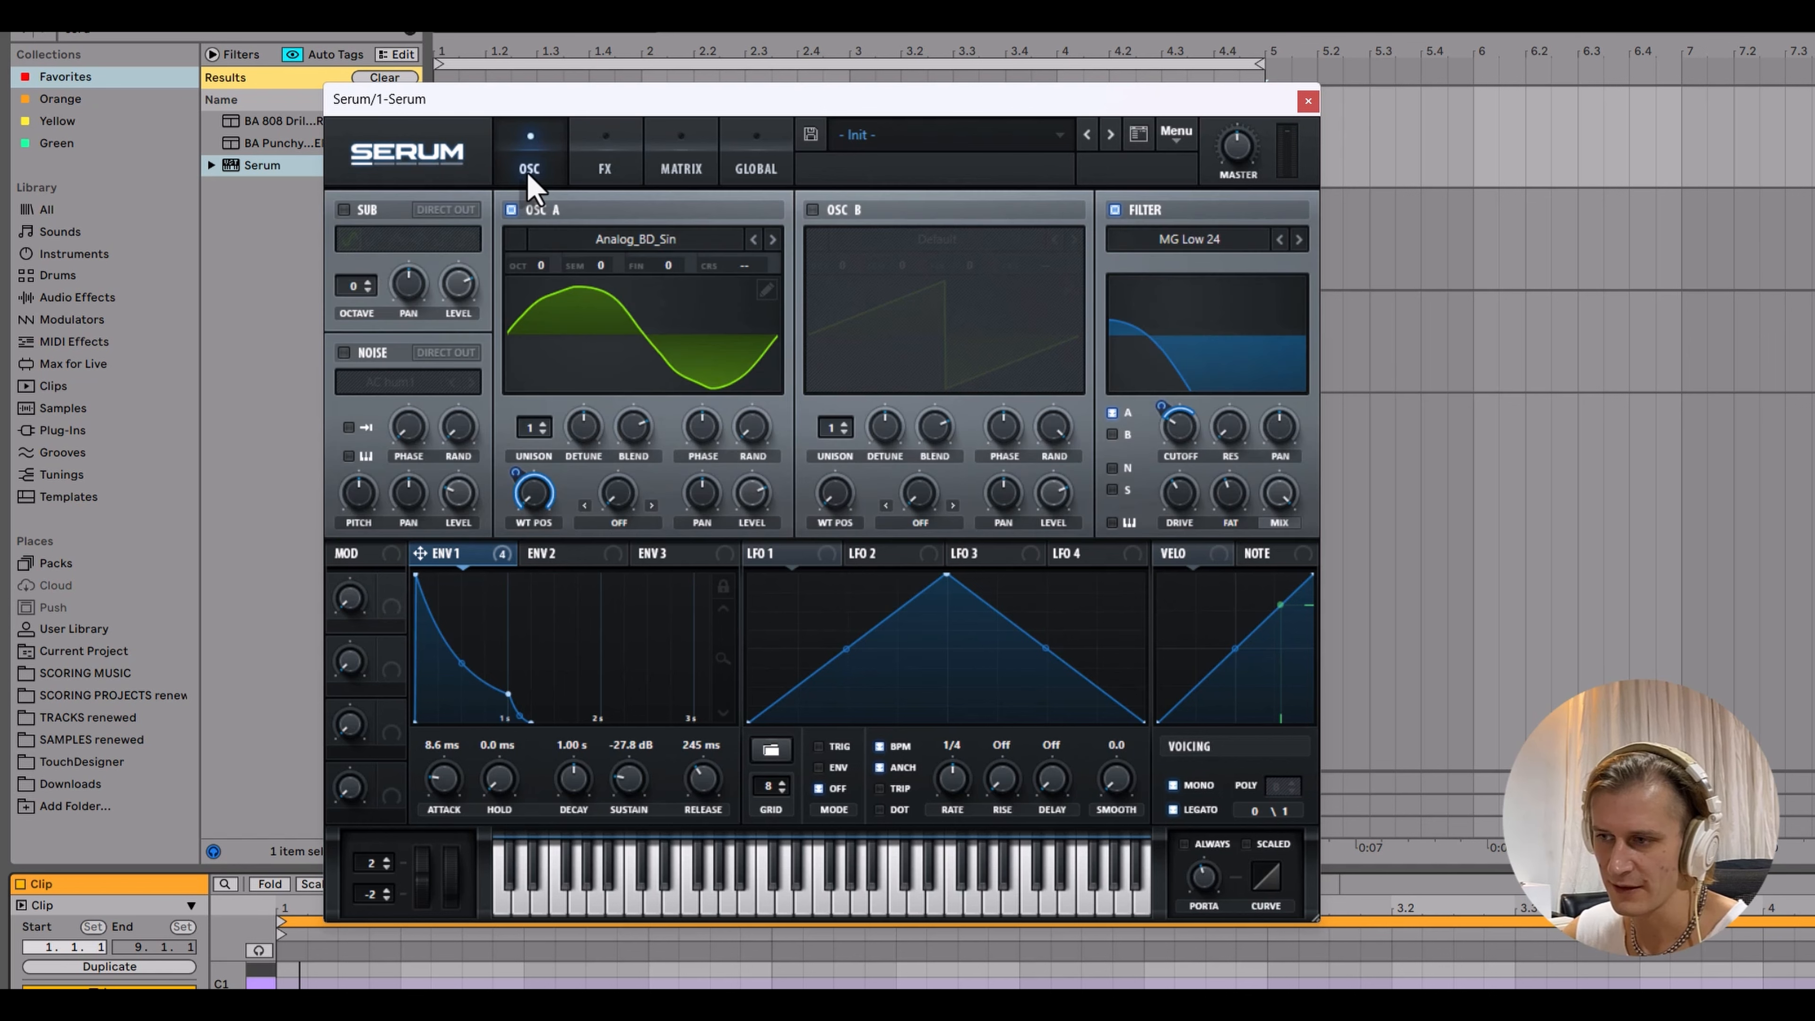
{"action": "left_click", "coordinate": [1112, 524]}
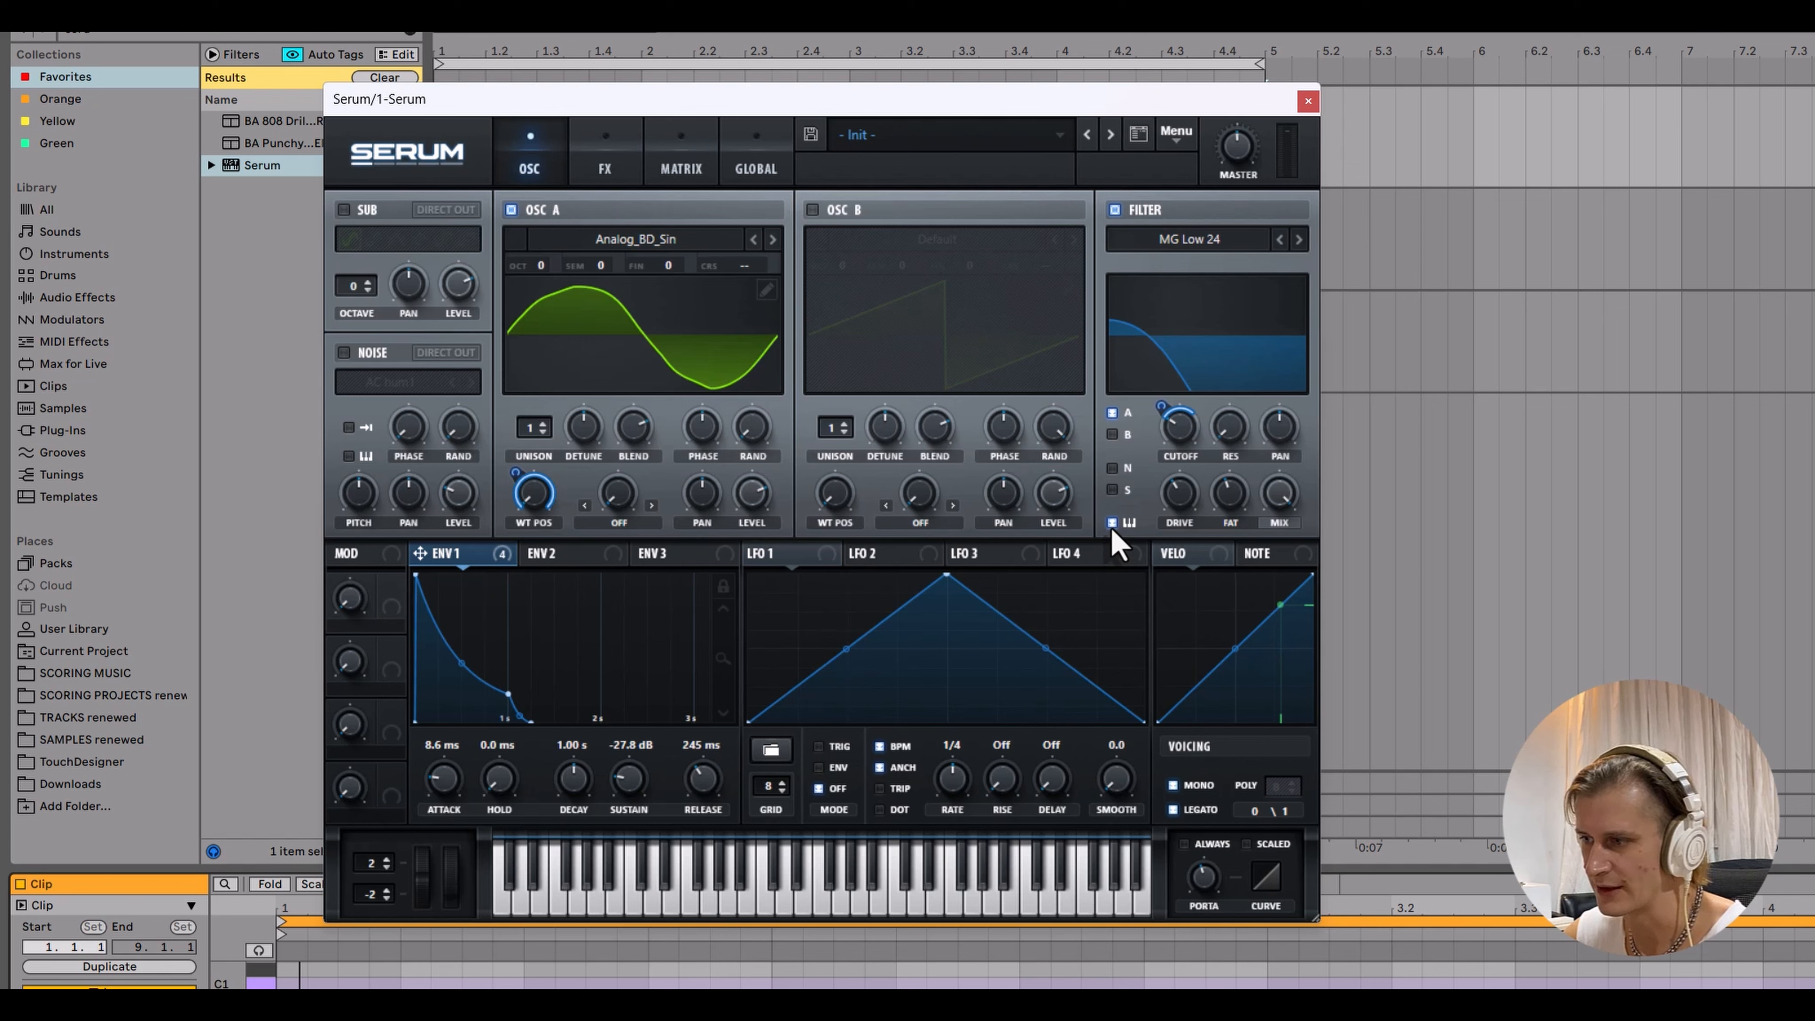
{"action": "key", "text": "space"}
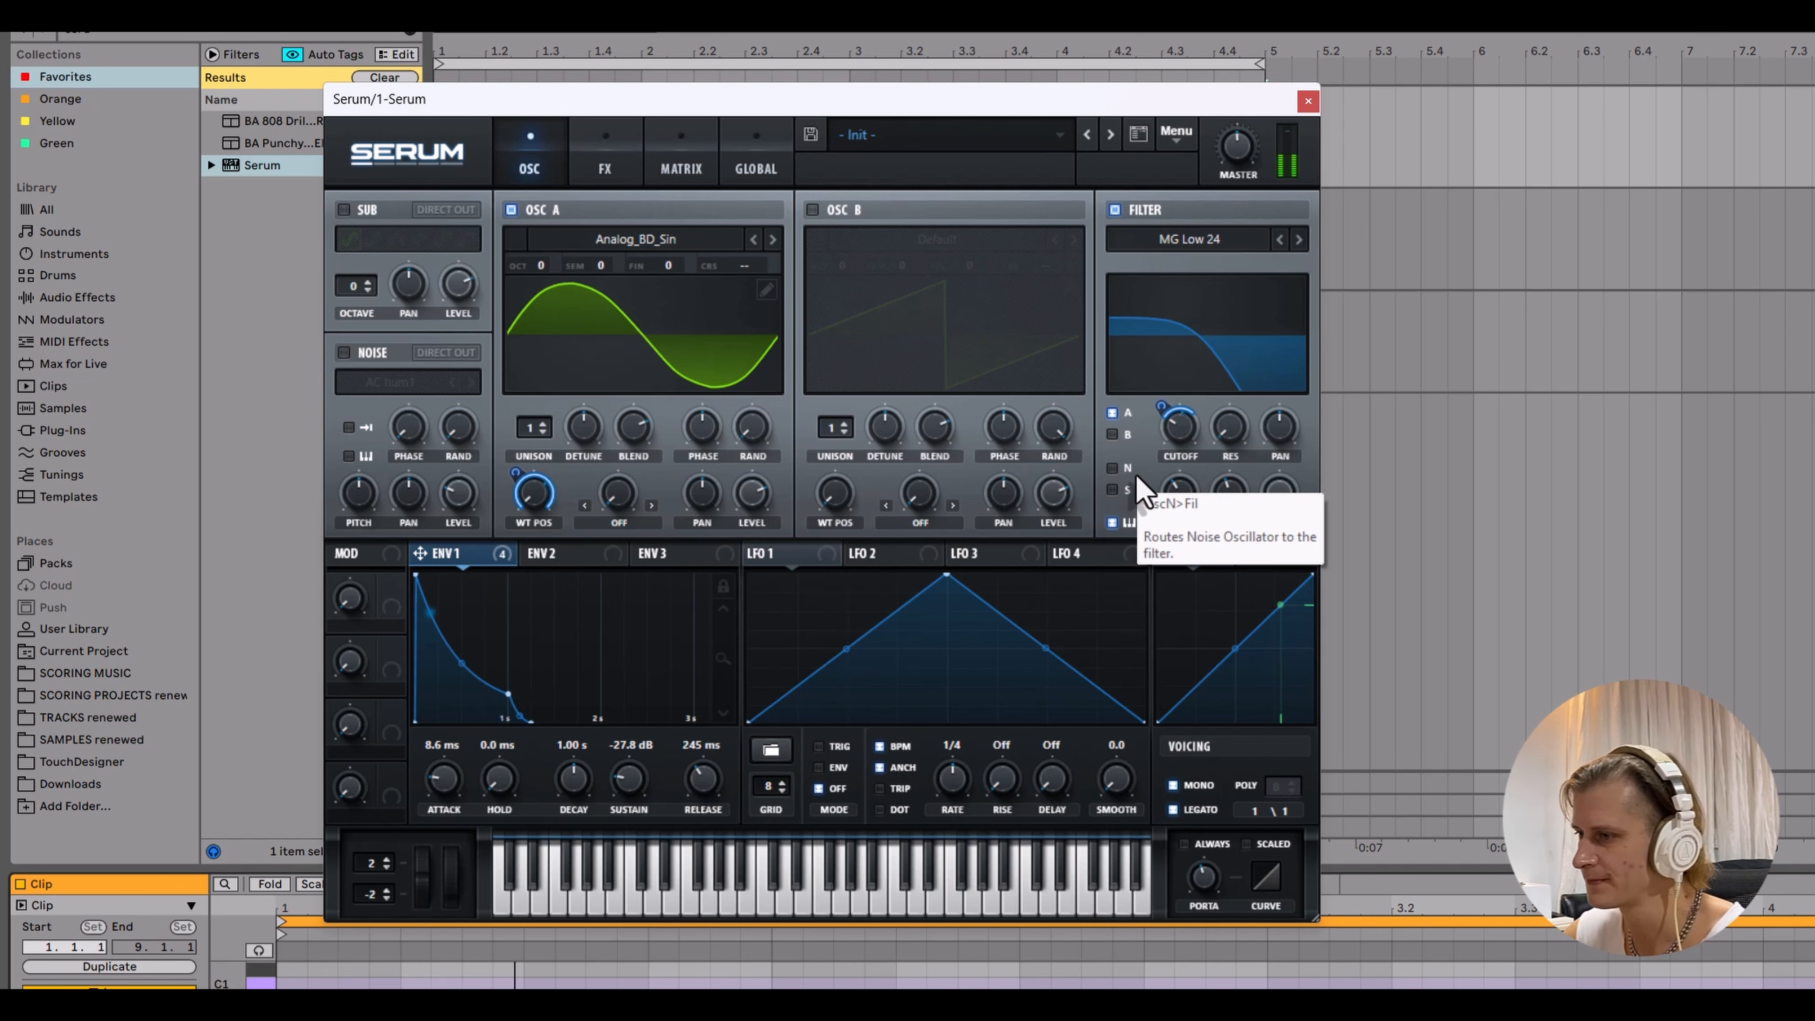